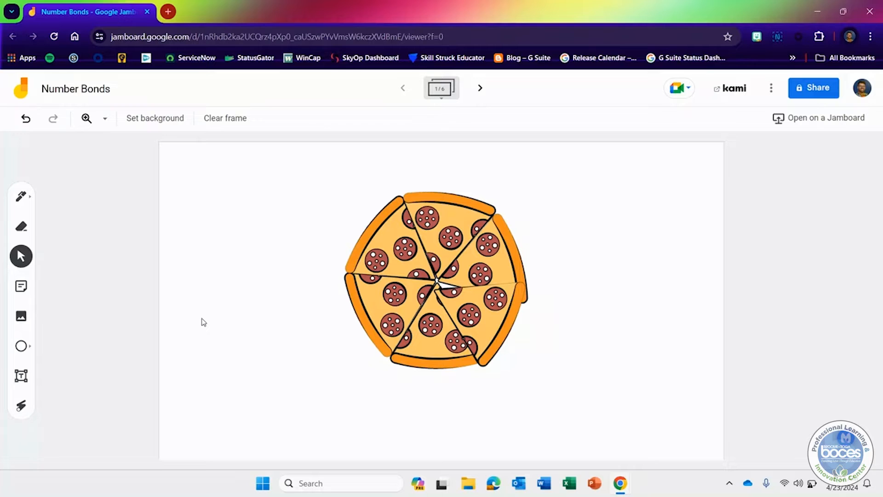
- Nudge two pizza slices outward on frame 1 and shift the PART sticky note slightly on frame 2
mouse_move(385, 299)
mouse_down()
mouse_move(385, 266)
mouse_move(297, 314)
mouse_move(378, 293)
mouse_up()
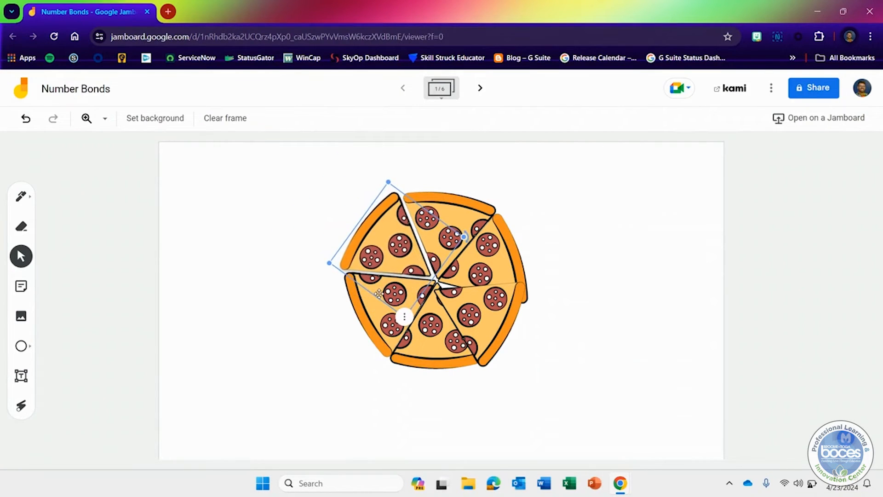
mouse_move(483, 306)
mouse_down()
mouse_move(555, 321)
mouse_move(519, 302)
mouse_move(486, 307)
mouse_up()
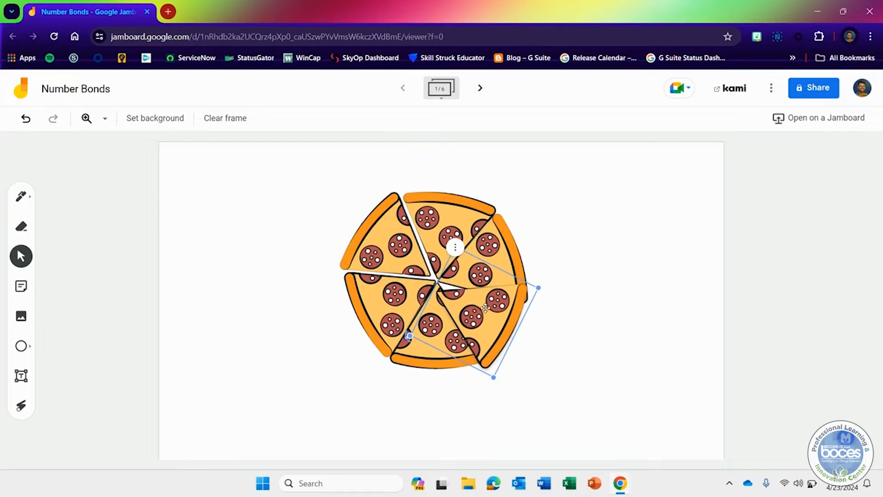
click(480, 88)
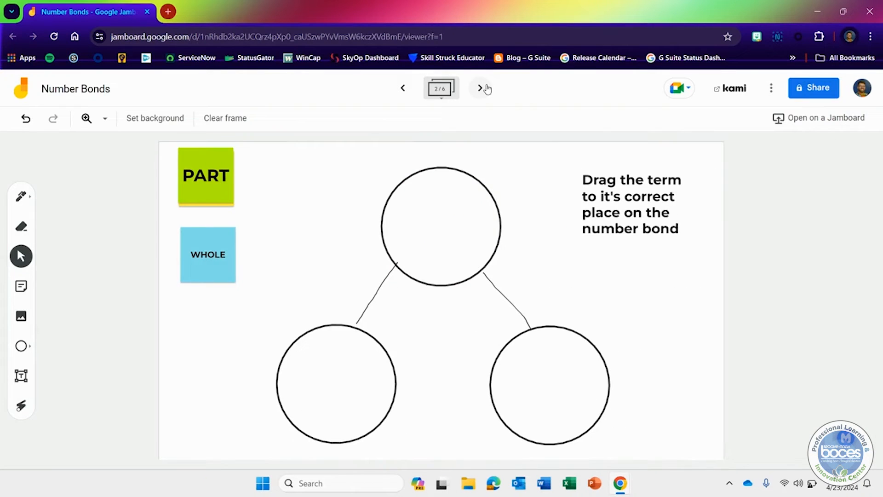
mouse_move(207, 179)
mouse_down()
mouse_move(311, 205)
mouse_move(207, 181)
mouse_up()
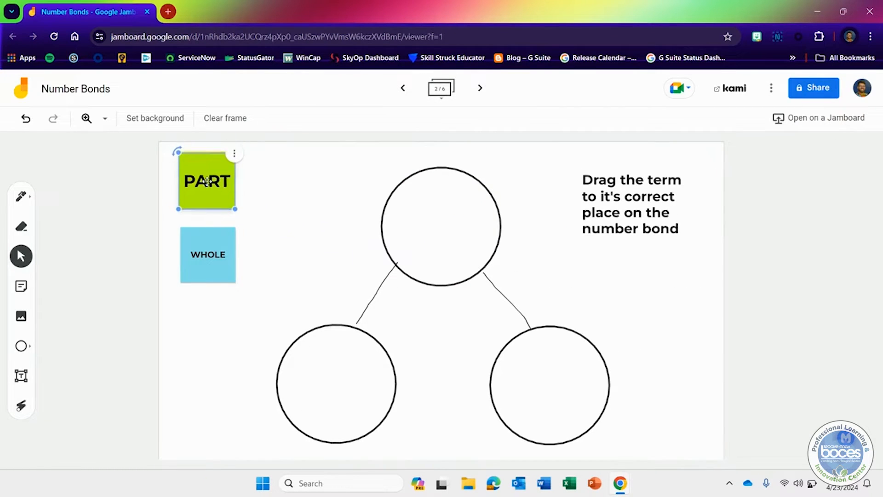
- Browse the remaining Number Bonds frames through frame 6, going back to frame 1 at the end
click(469, 89)
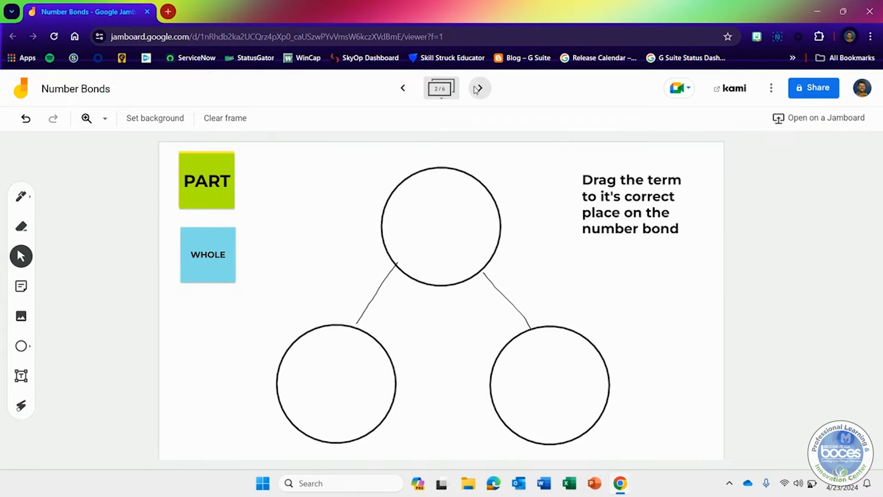
click(478, 88)
click(476, 88)
click(477, 89)
click(477, 89)
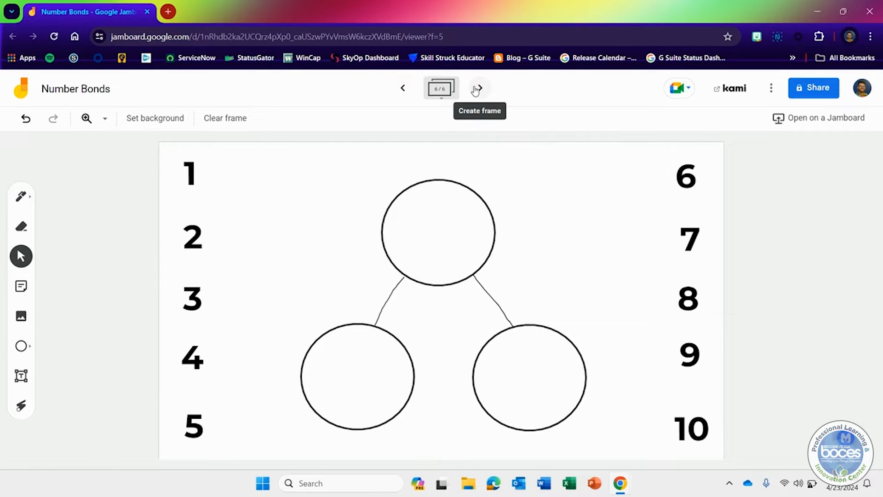
click(402, 88)
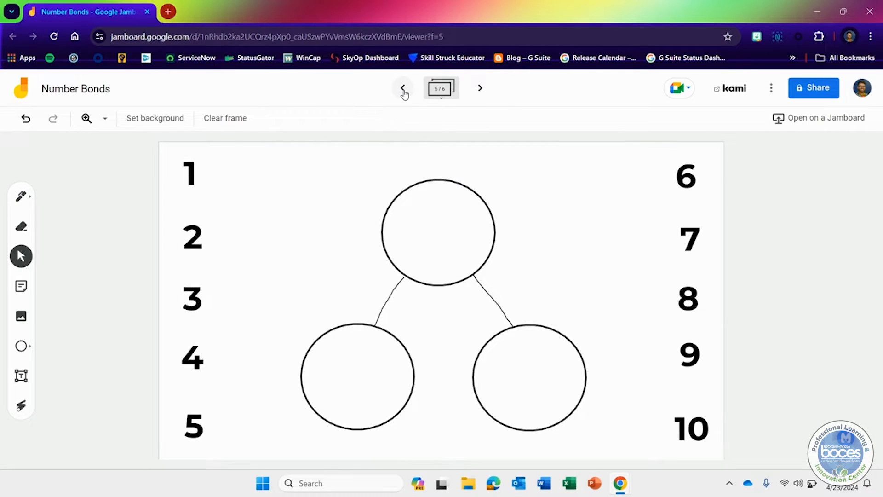
click(404, 89)
click(403, 89)
click(403, 88)
click(403, 88)
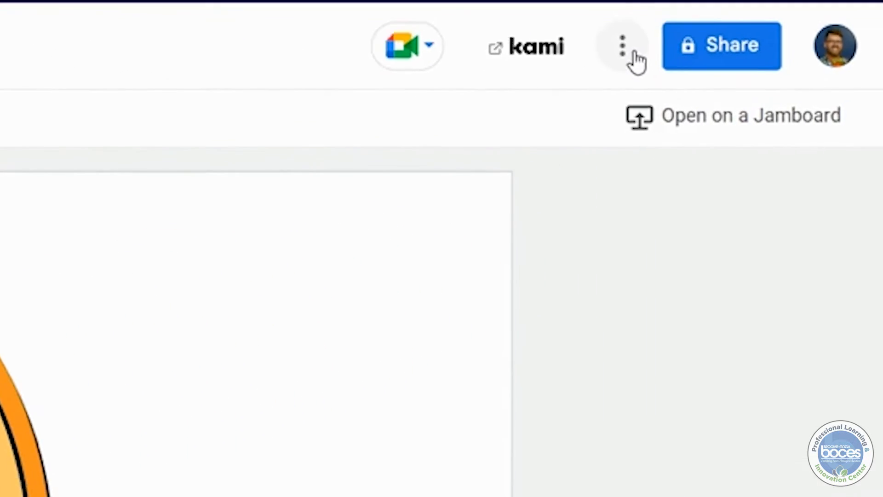
- Download the Number Bonds jam as a PDF and open the computer's Downloads folder in File Explorer
click(632, 51)
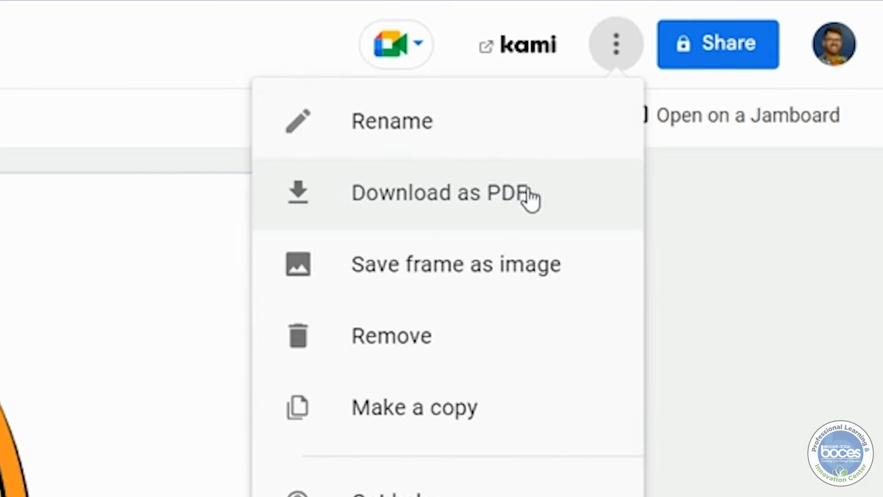
click(528, 193)
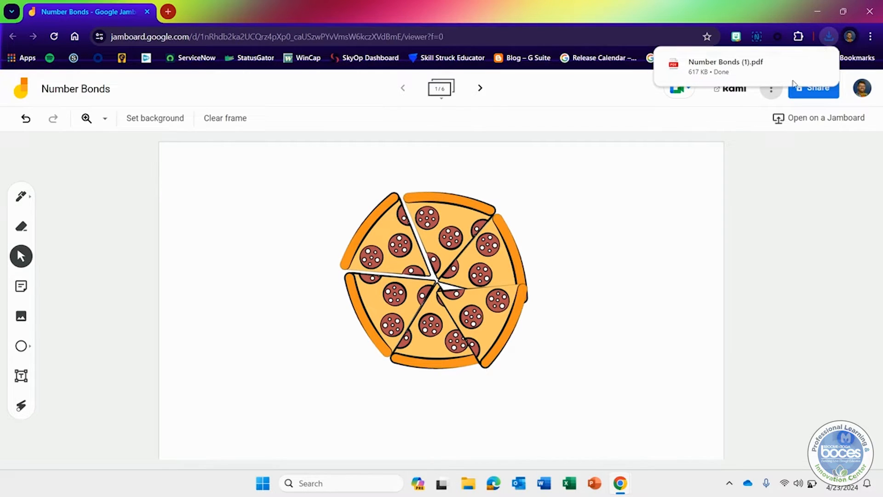
click(817, 12)
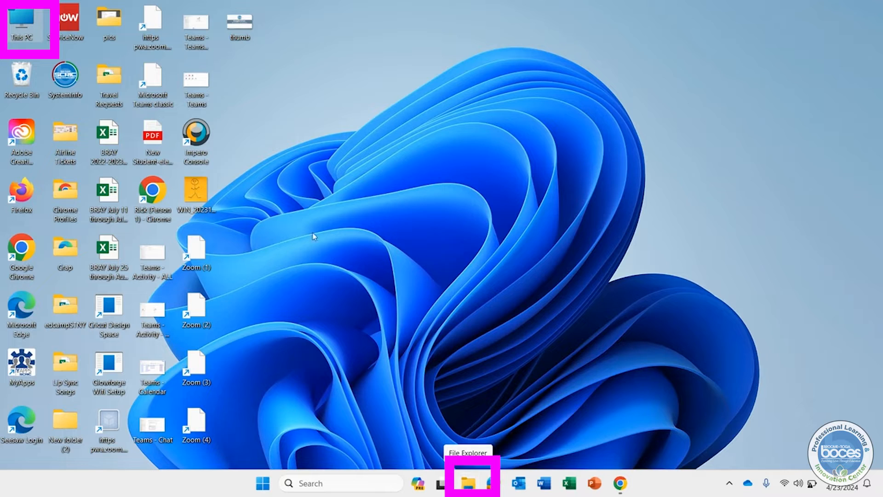
double_click(31, 22)
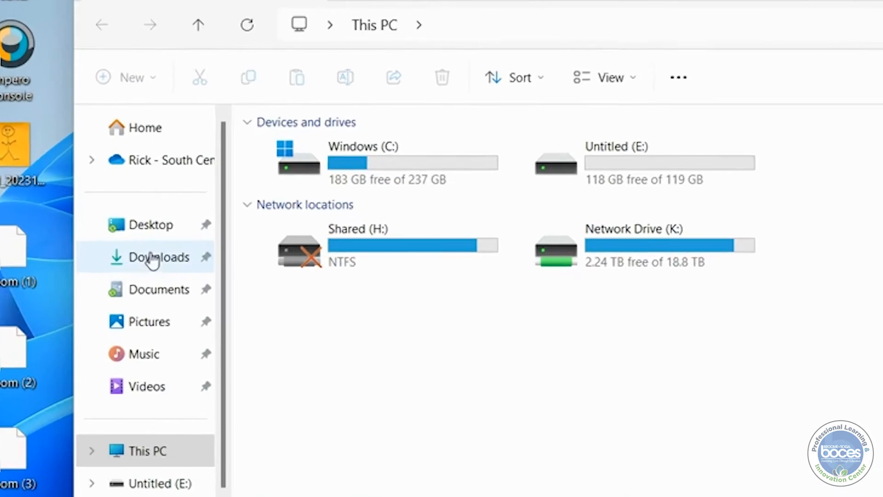
click(106, 262)
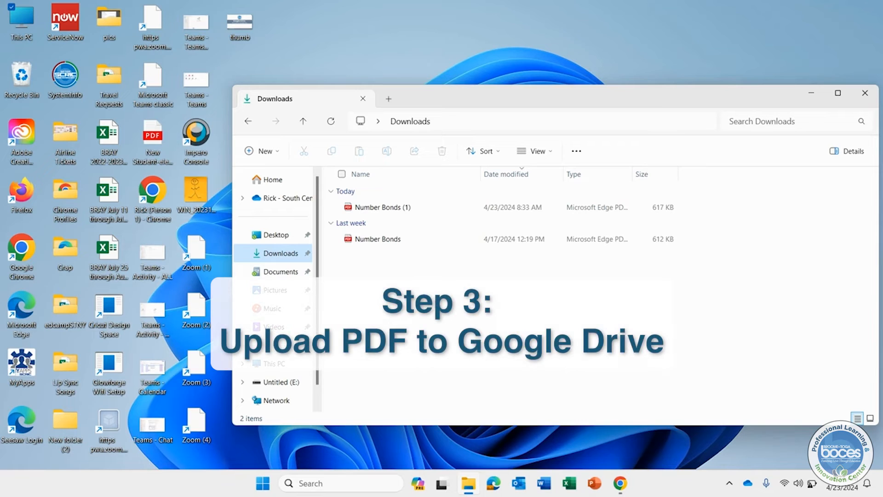
- Switch back to Chrome, open Google Drive in a new tab, and open the Jamboard PDF copies folder in My Drive
mouse_move(624, 483)
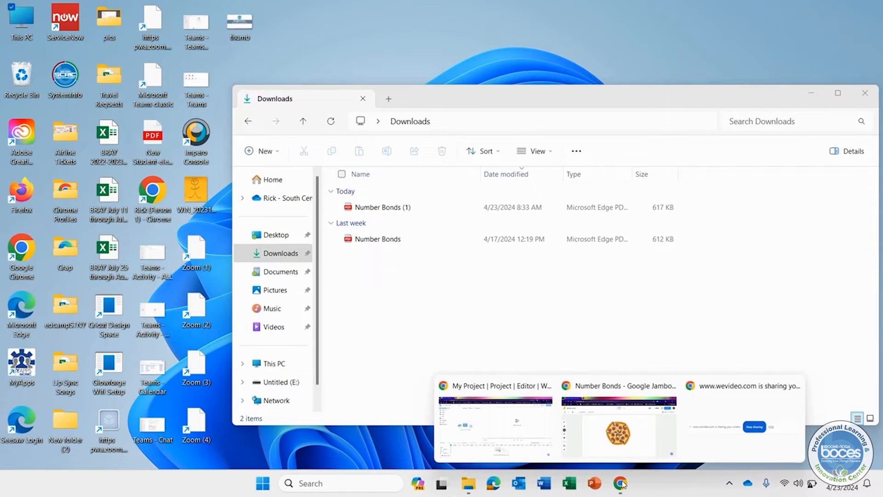
click(624, 441)
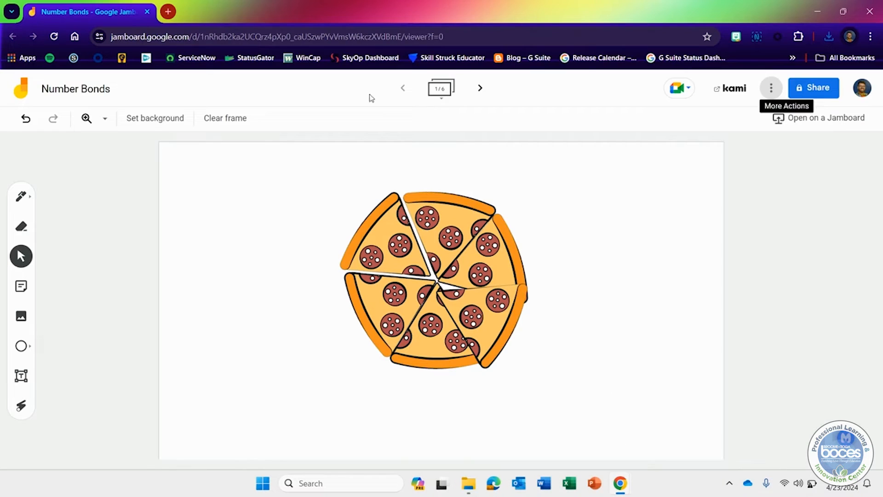
click(168, 12)
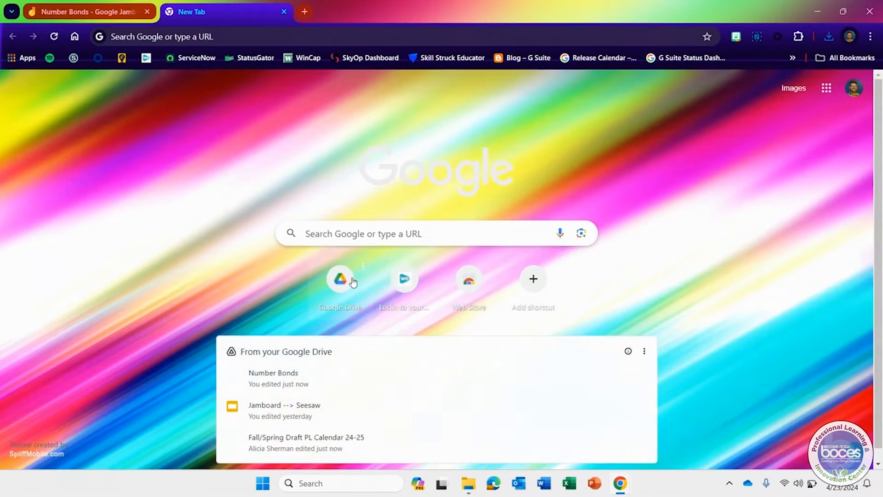
click(352, 280)
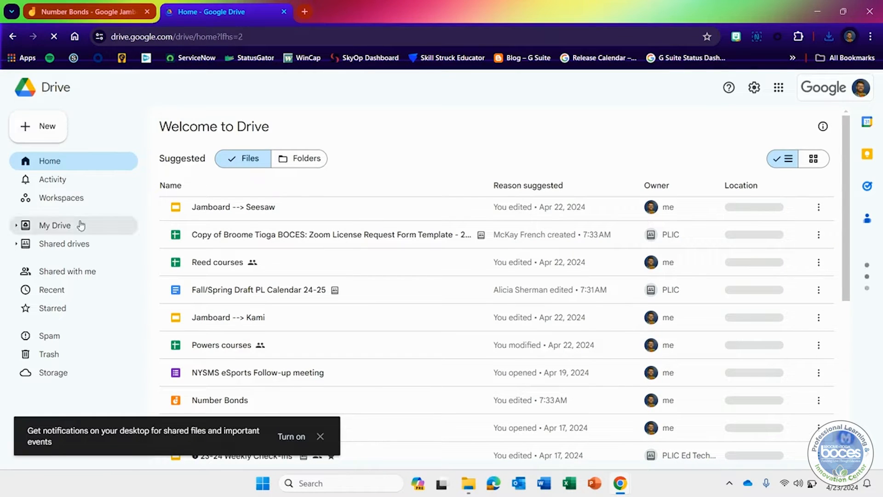
click(79, 225)
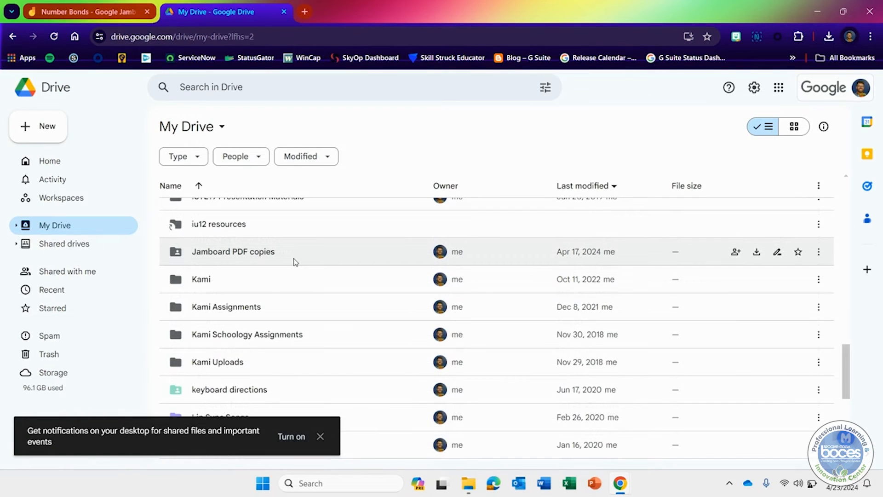
double_click(296, 262)
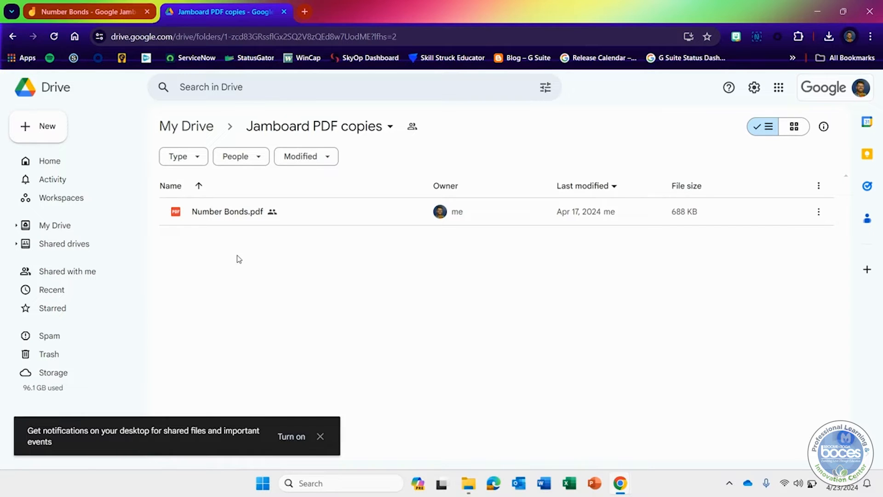
- Try to upload the Number Bonds (1) PDF from Downloads through Drive's file upload
click(46, 123)
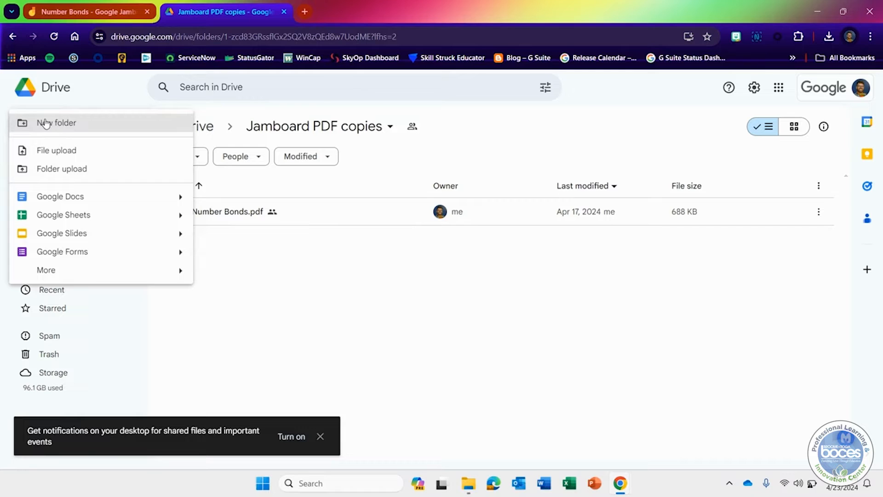
click(89, 155)
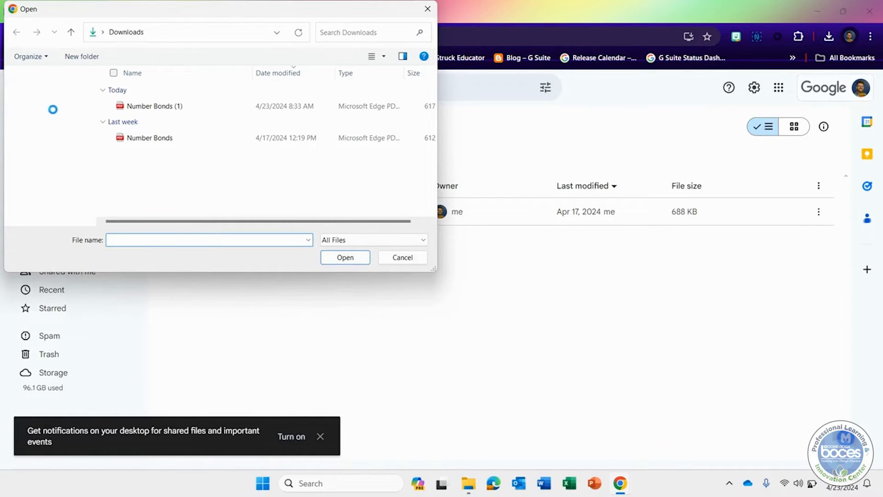
click(48, 156)
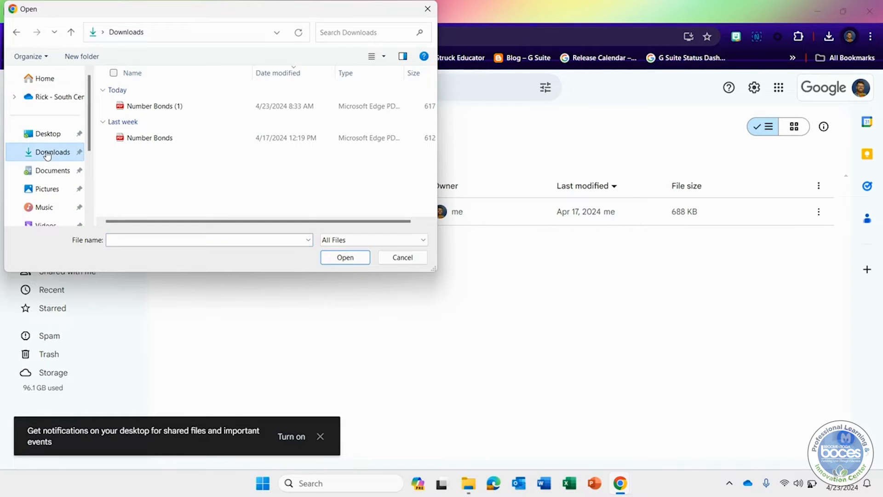
click(147, 109)
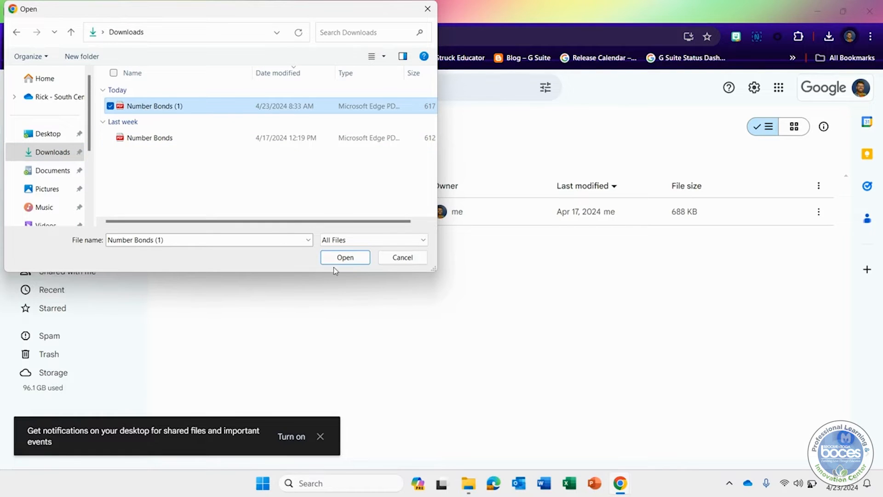
click(346, 257)
- Try to upload Number Bonds (1) directly from the File Explorer window into the Jamboard PDF copies folder, cancelling at the upload options
click(468, 483)
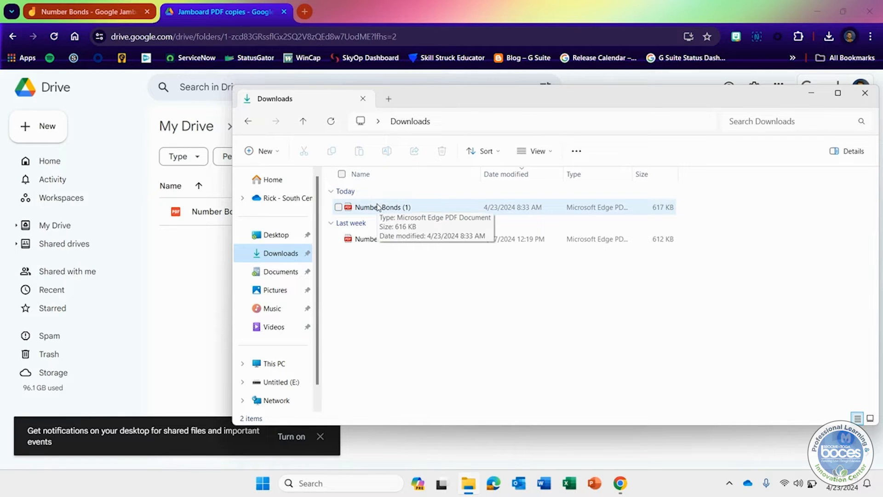
drag(377, 207, 202, 297)
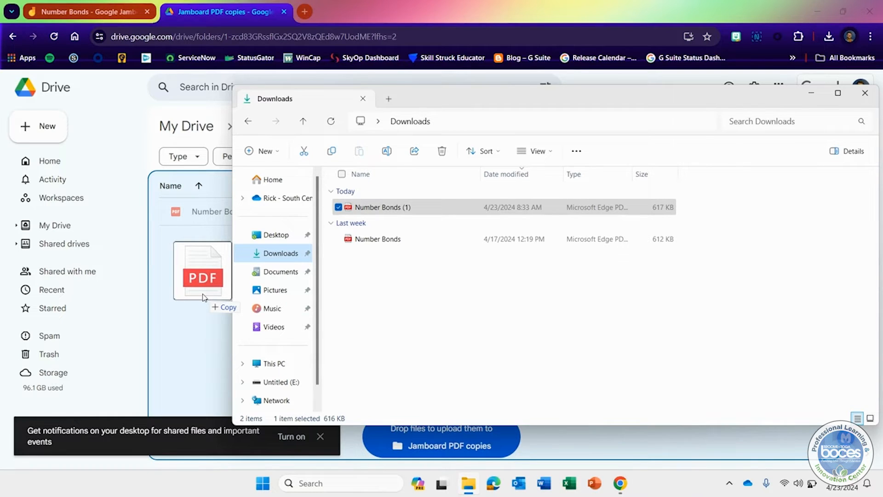
drag(204, 297, 203, 296)
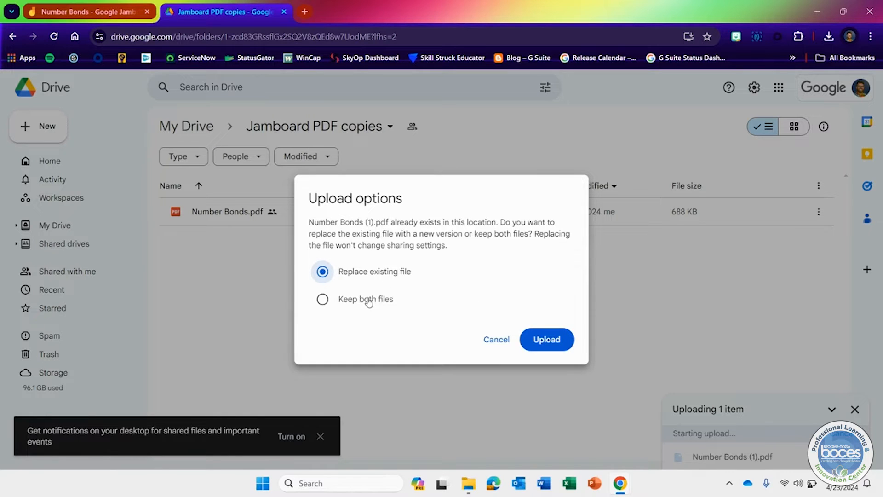
click(502, 340)
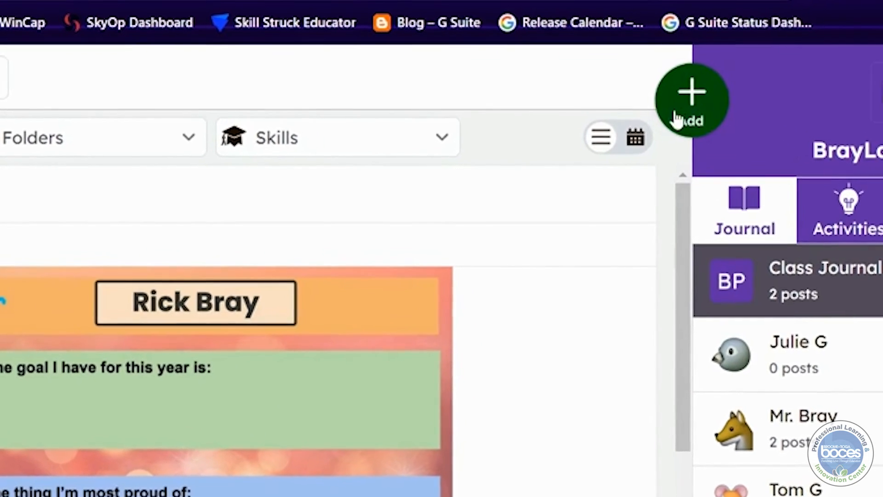
- Start a new activity in the Seesaw class BrayLand Part 2 and name it Number Bonds
click(706, 115)
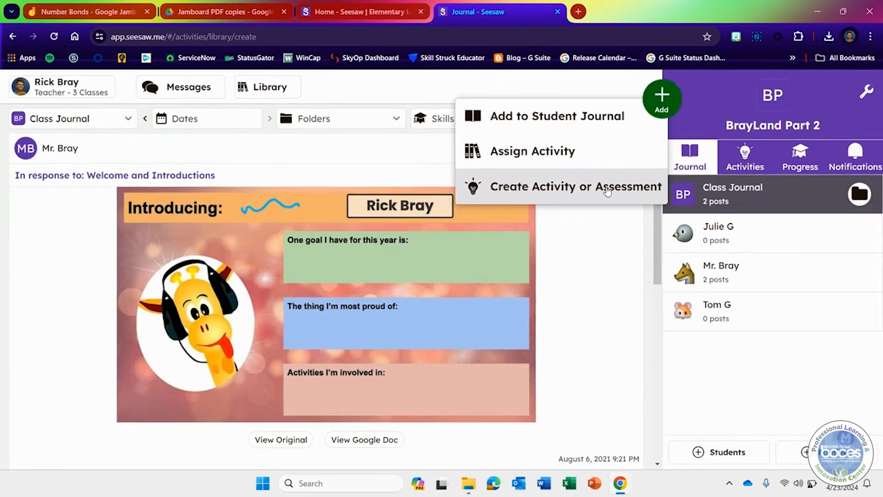
click(593, 272)
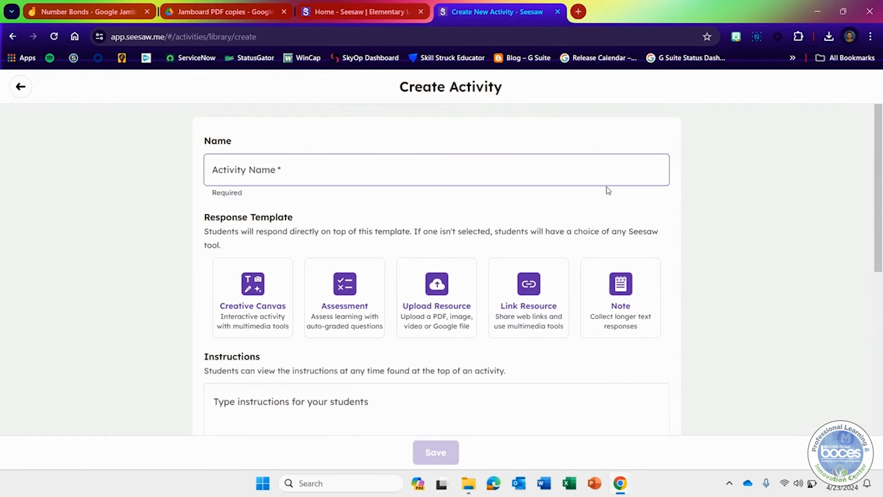
click(434, 164)
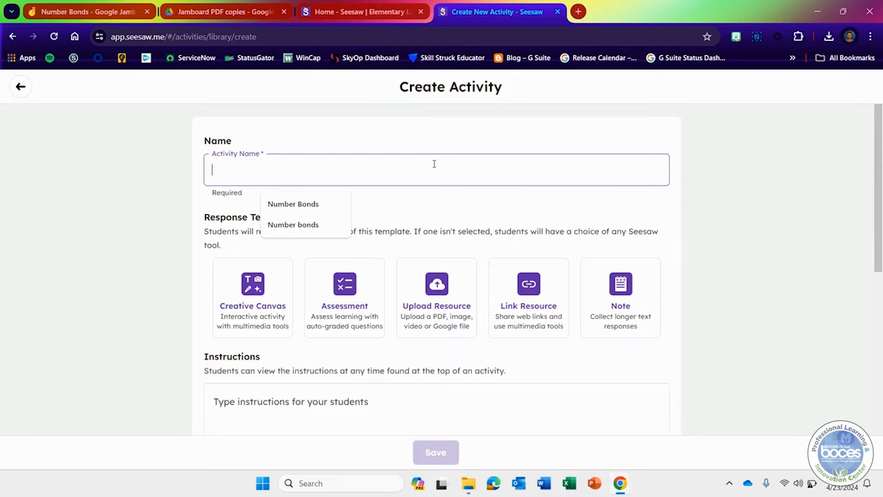
click(315, 207)
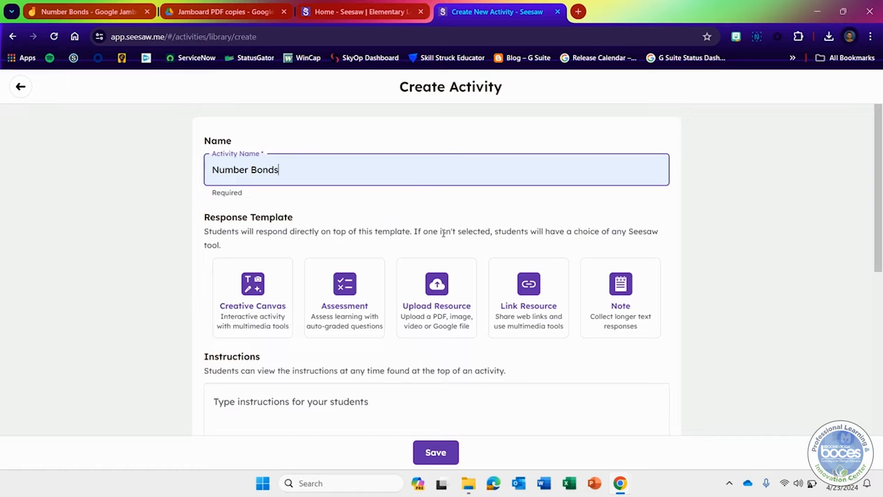
- Attach the Number Bonds PDF from Google Drive's PDFs as the activity's uploaded response template
click(445, 302)
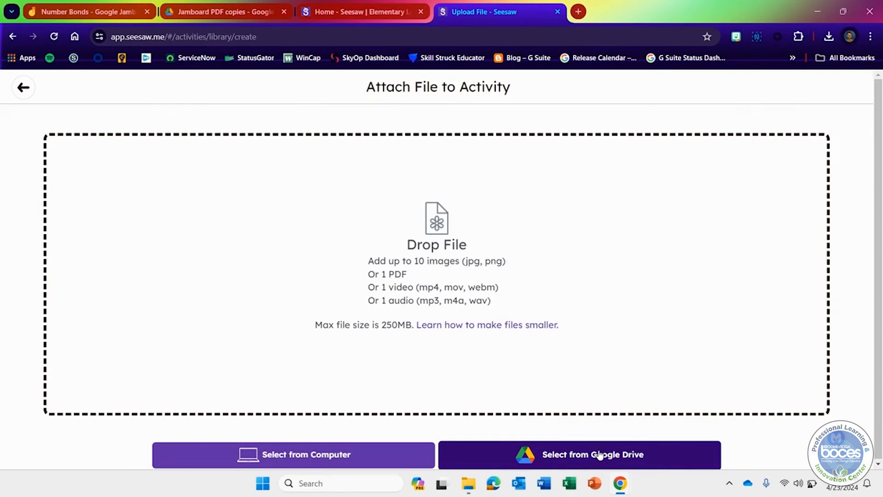
click(599, 455)
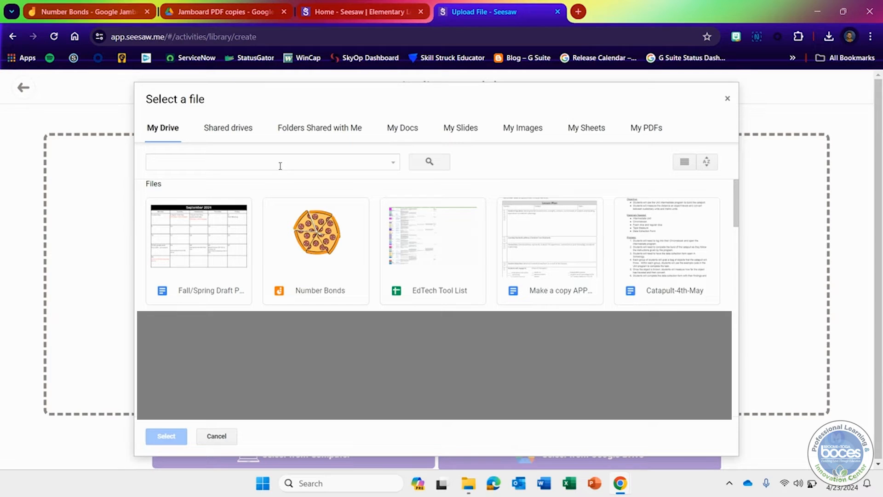
click(647, 132)
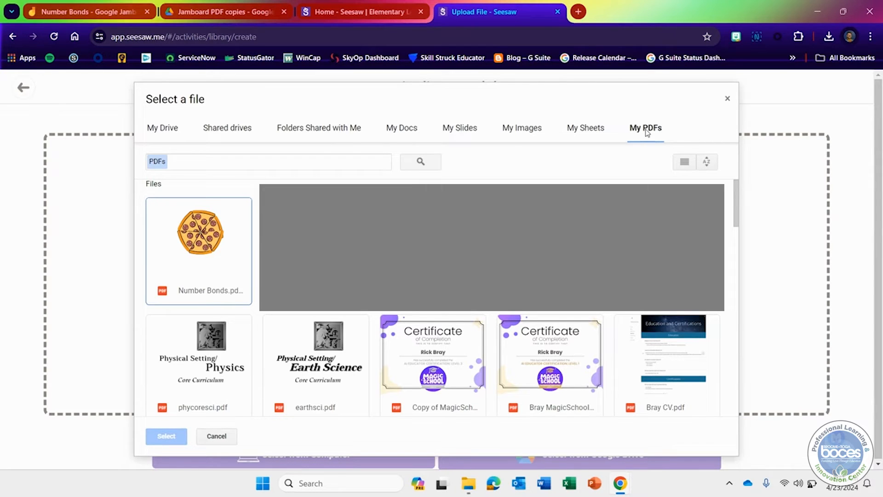
click(193, 226)
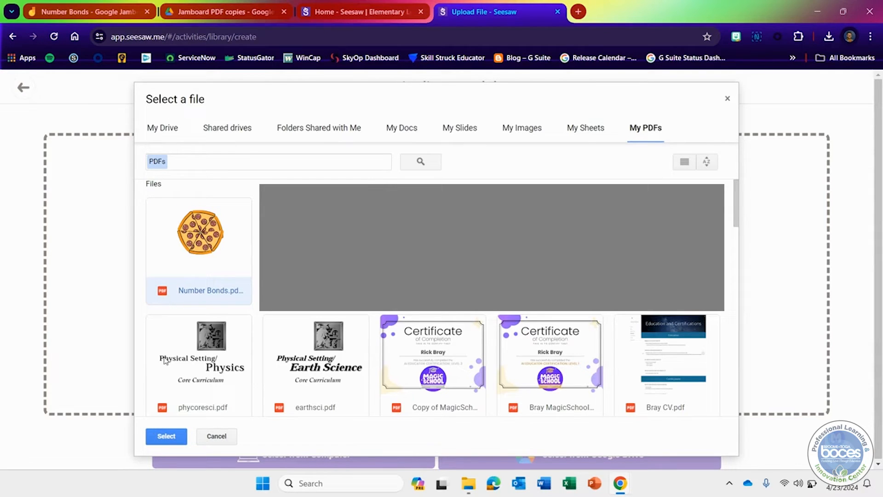
click(175, 436)
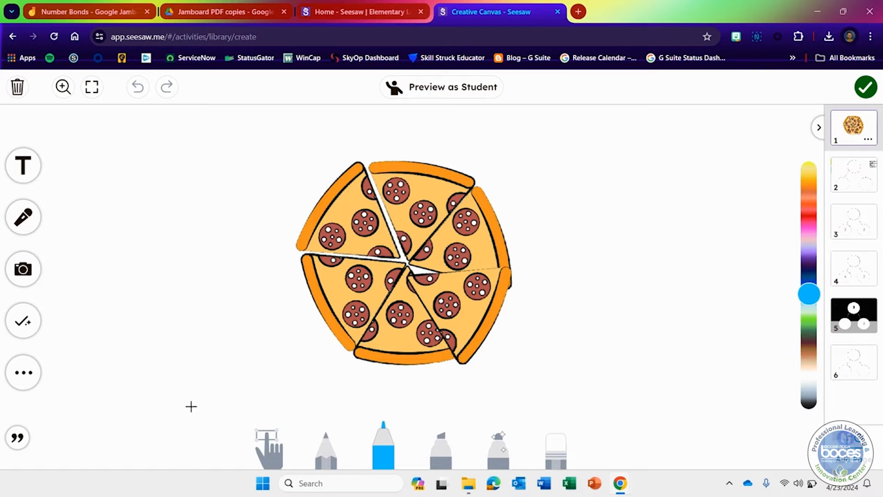
- Check whether objects on the imported pages can be moved, and compare pages 1 to 5 with the original Number Bonds Jamboard
click(271, 444)
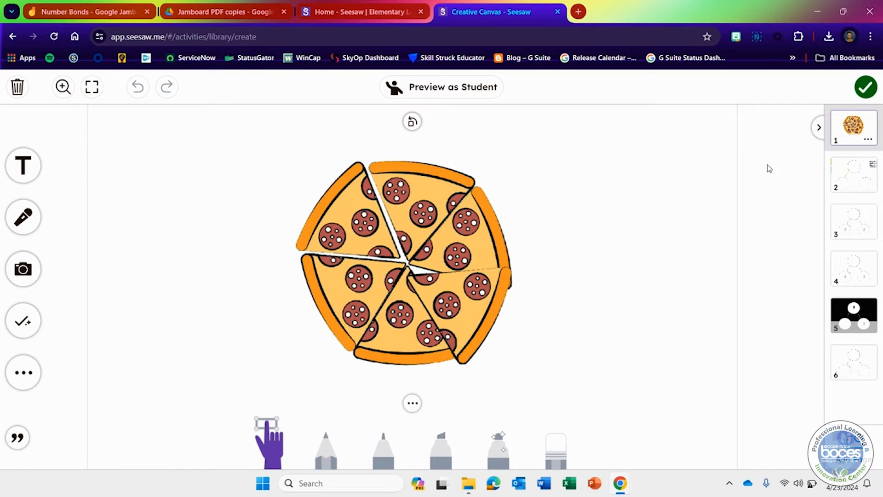
click(861, 174)
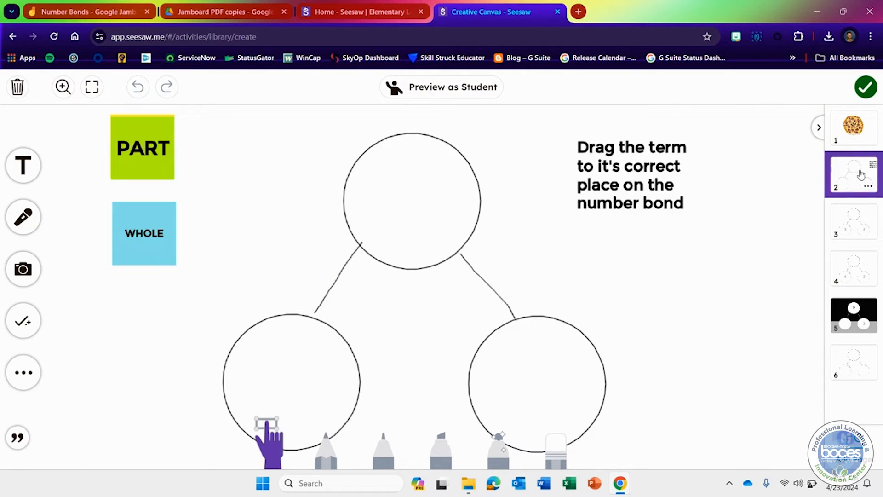
click(848, 230)
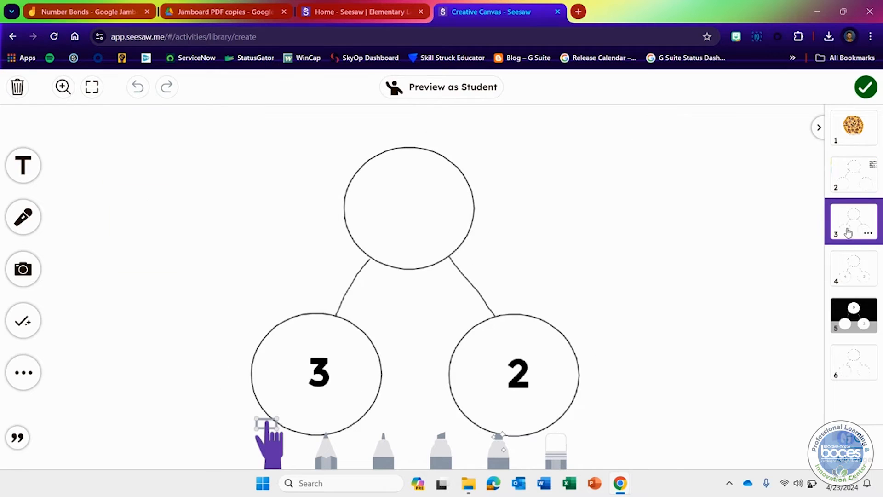
click(852, 269)
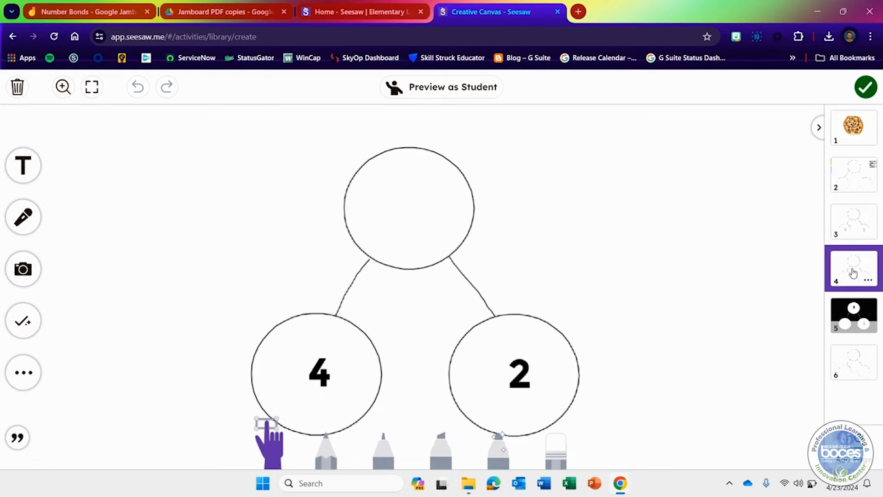
click(852, 312)
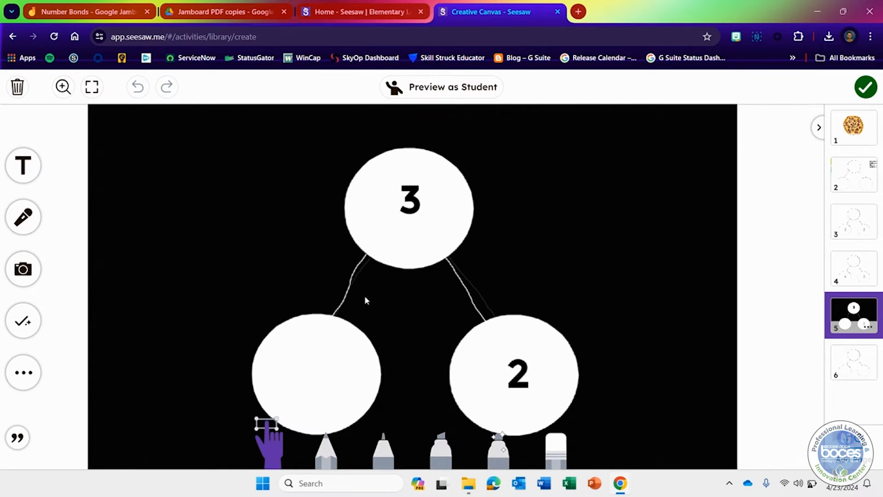
click(91, 12)
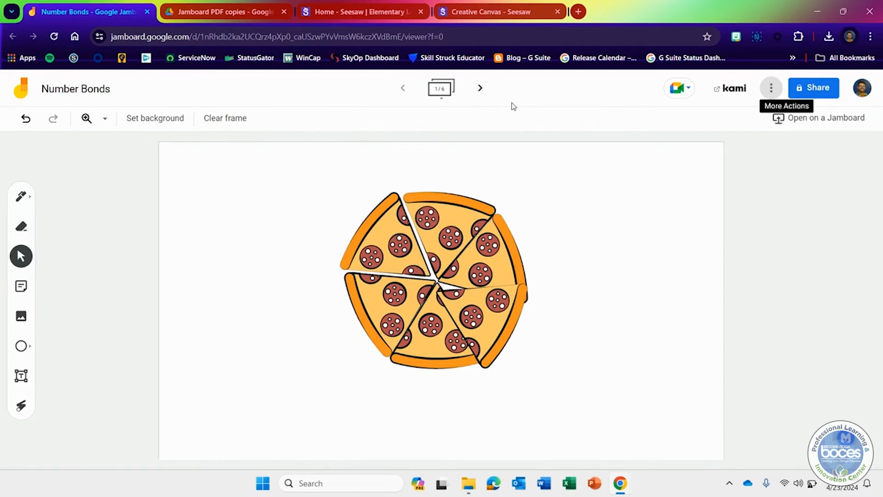
click(481, 89)
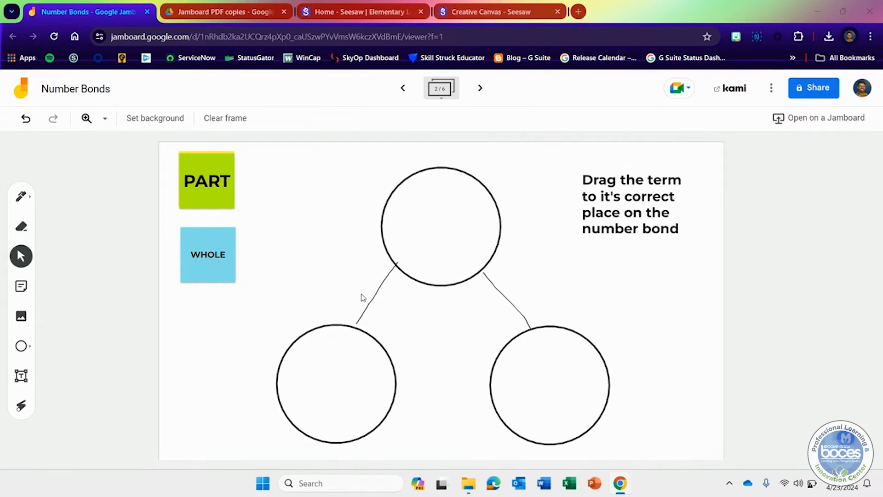
click(502, 12)
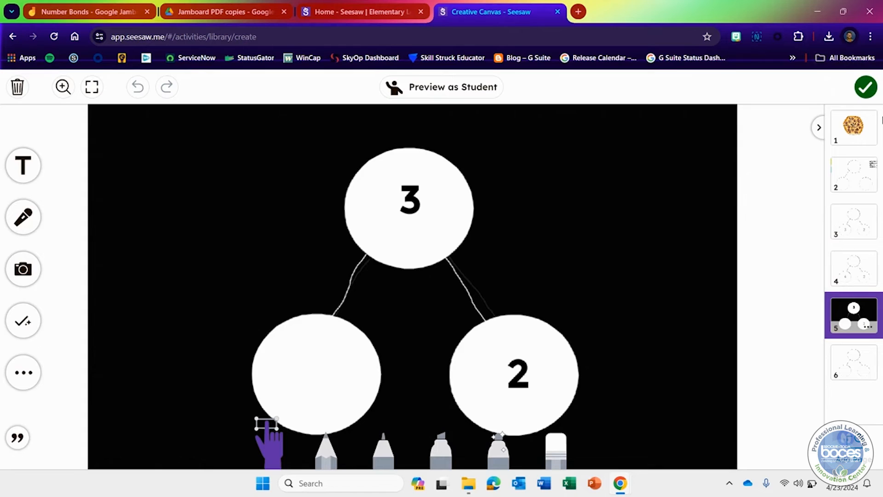
click(854, 134)
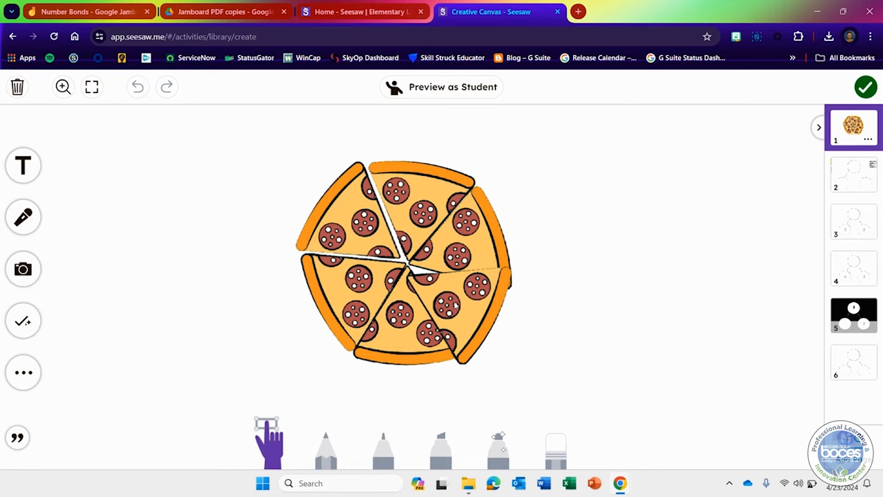
click(19, 277)
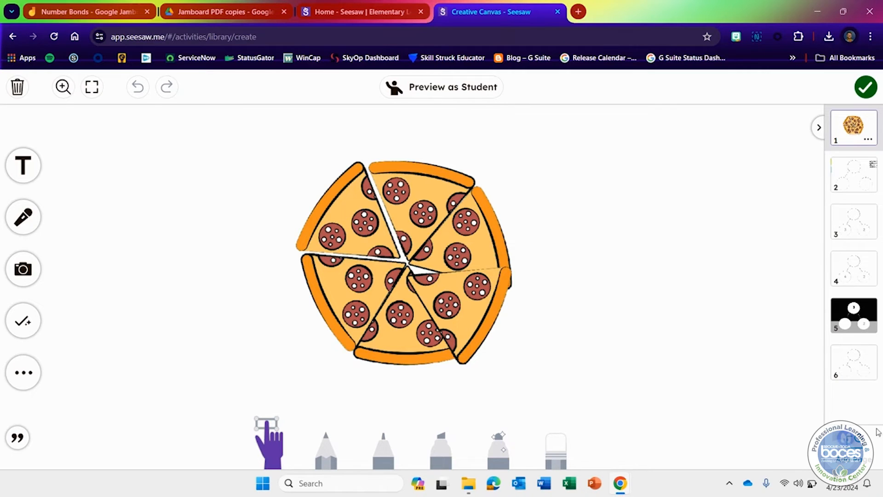
- Add a blank page to the template and place it as page 2, directly after the pizza page
click(852, 446)
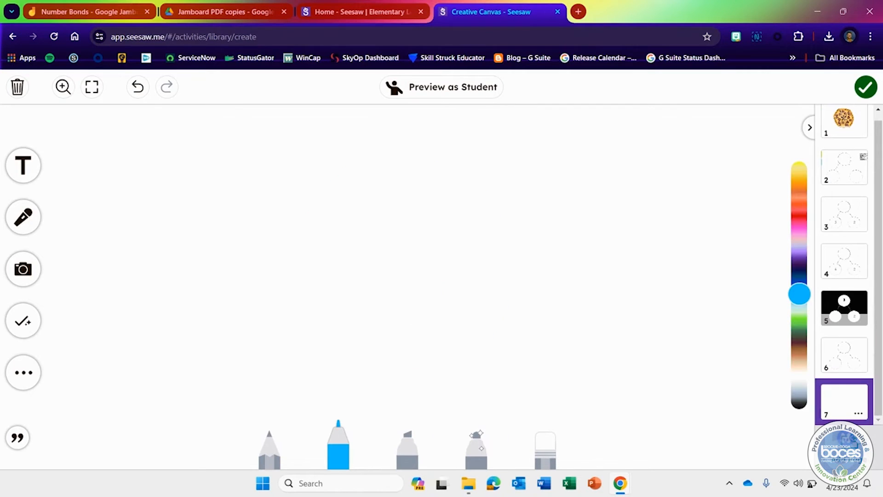
drag(848, 404, 846, 155)
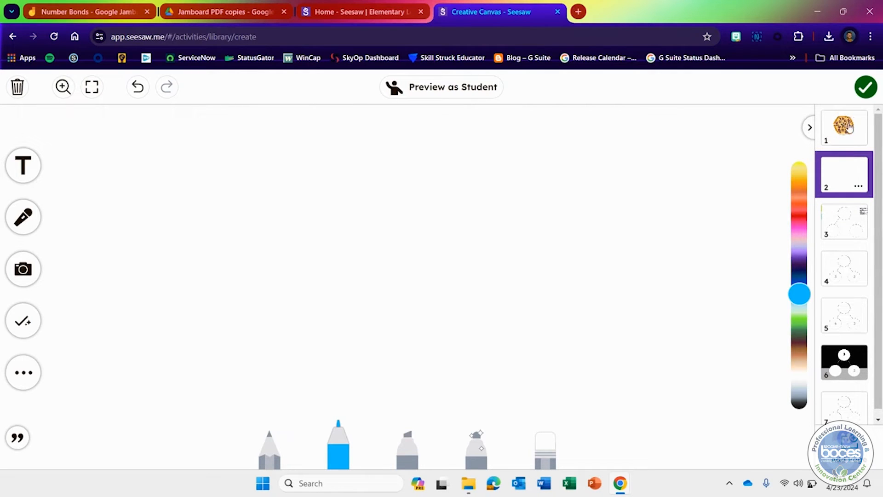
click(845, 134)
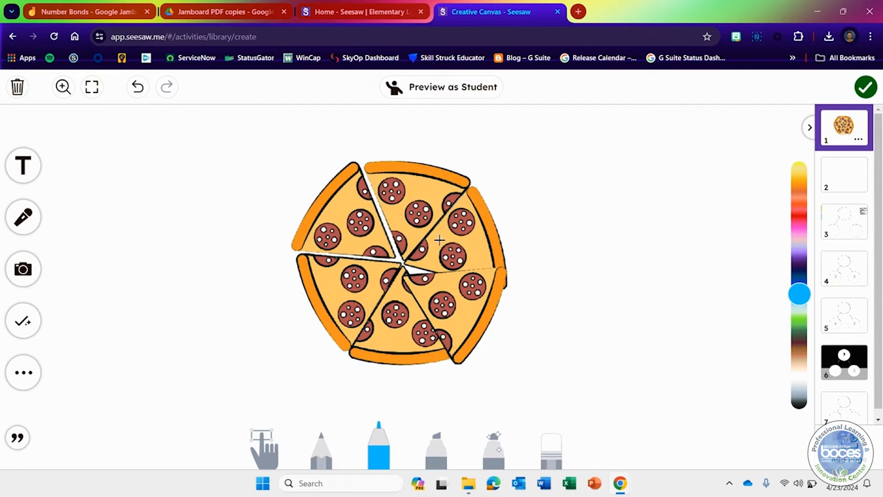
click(847, 175)
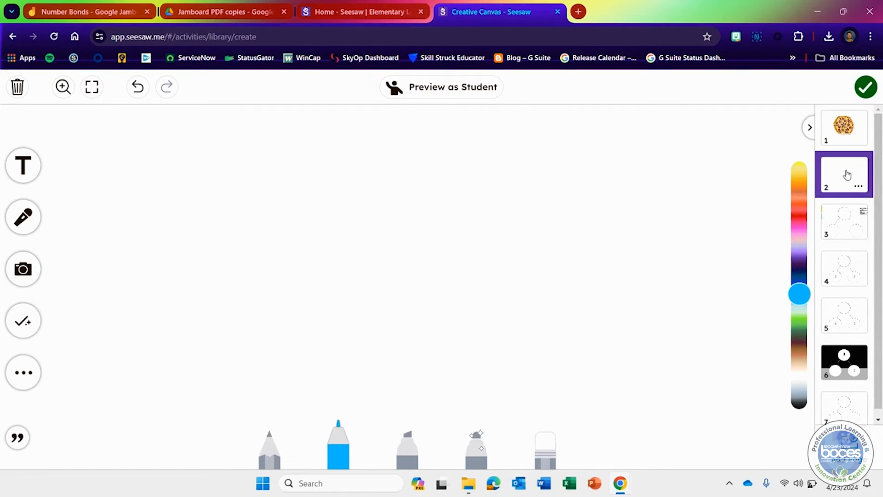
- Insert a blue isosceles triangle shape on page 2, widen it, and position it near the canvas centre as the first pizza slice
click(32, 374)
click(32, 370)
click(35, 401)
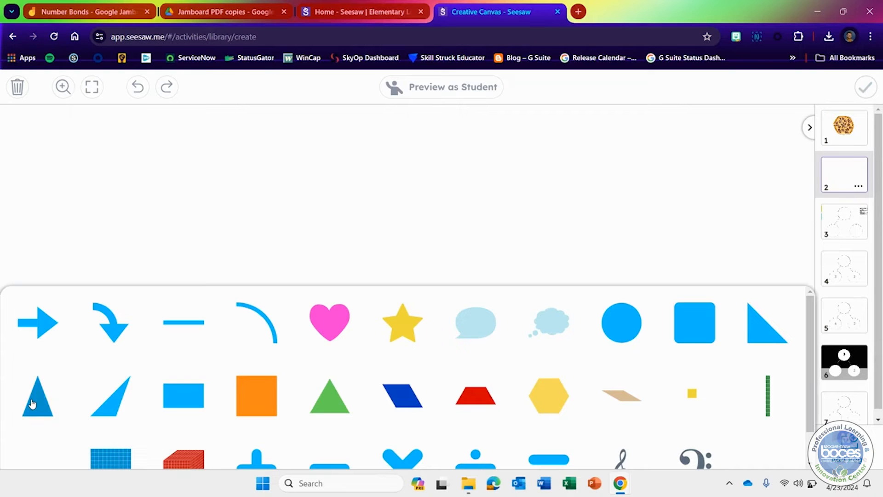
click(525, 220)
drag(370, 216, 418, 242)
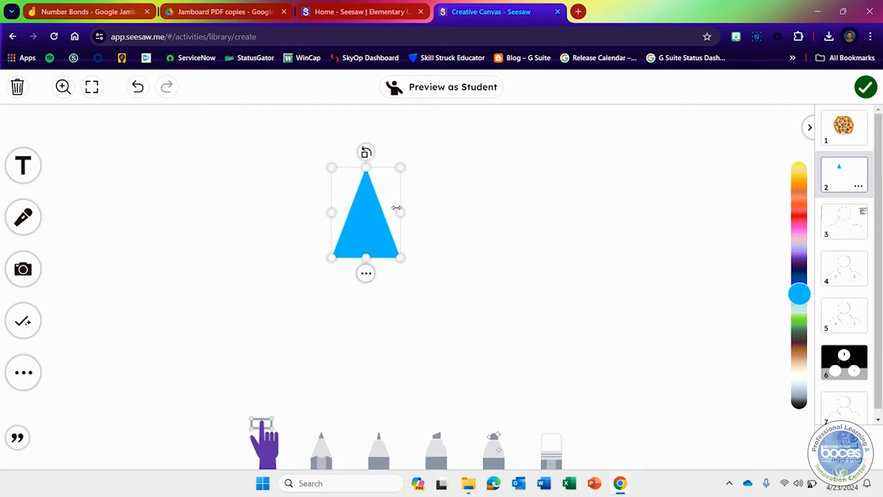
drag(402, 211, 423, 325)
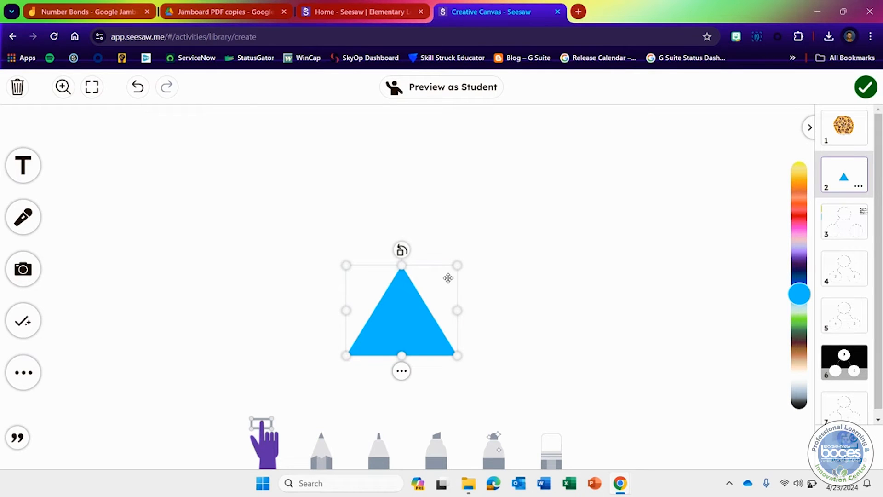
click(361, 393)
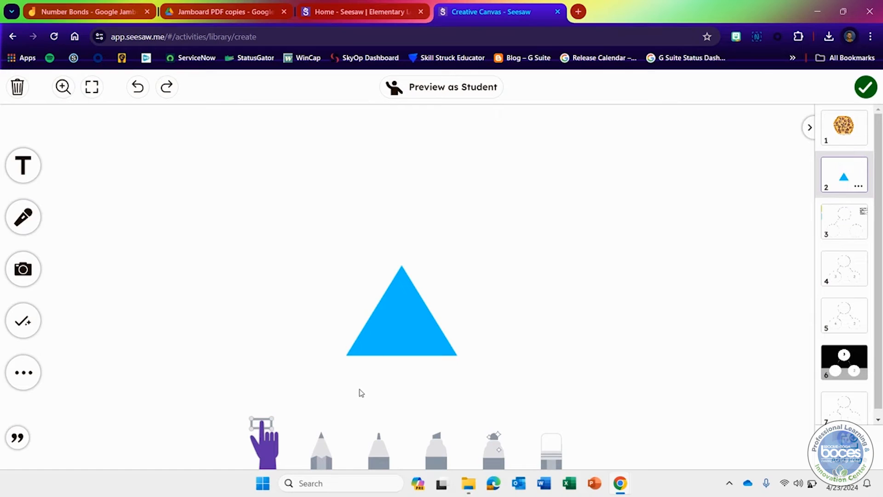
- Duplicate the blue triangle, rotate the copy to fit along its left side with the tips meeting, and recolour the copy red
click(404, 326)
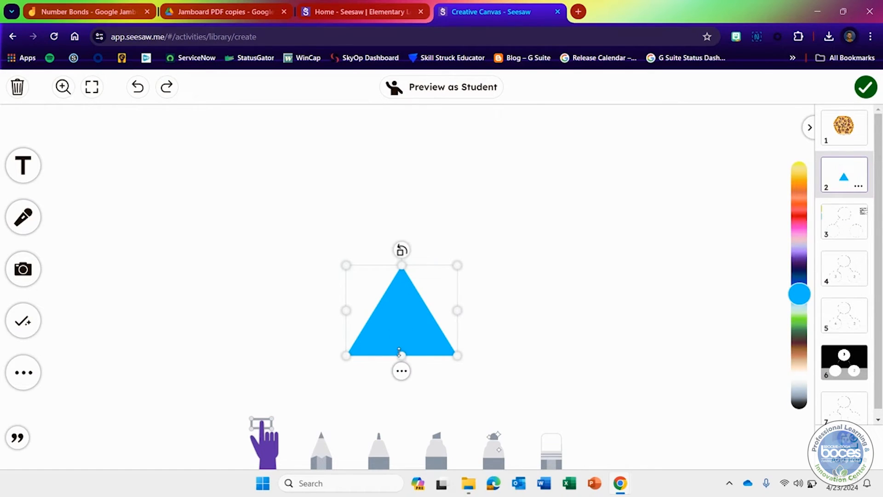
click(401, 371)
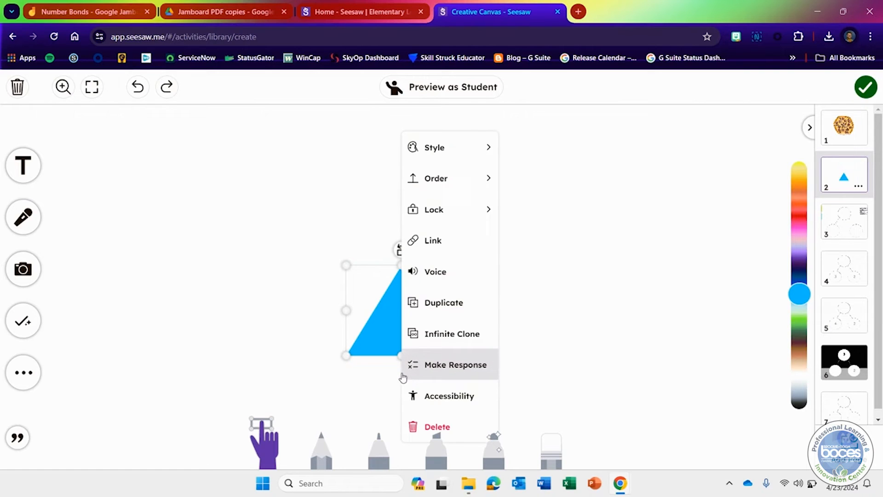
click(453, 302)
drag(410, 330, 265, 288)
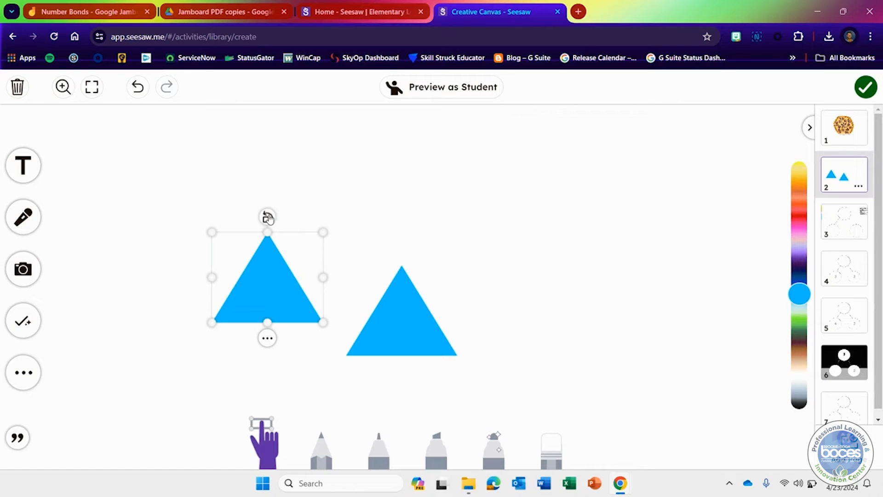
drag(268, 218, 355, 246)
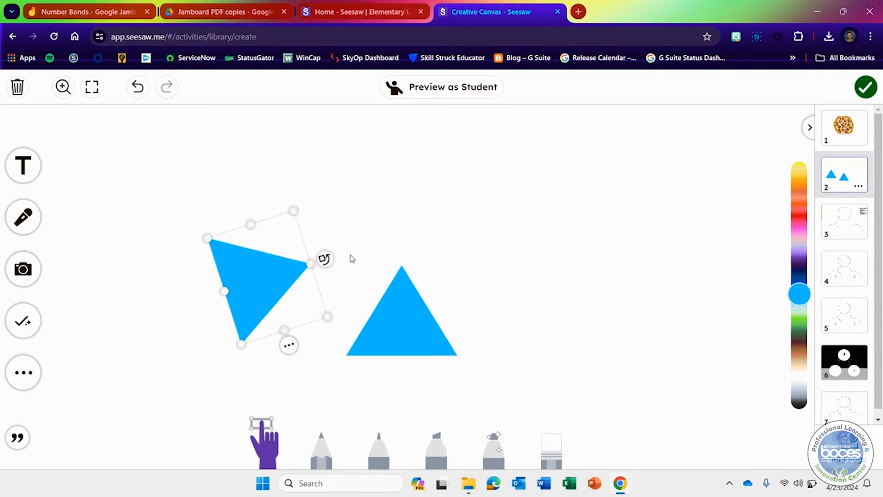
drag(258, 294, 351, 299)
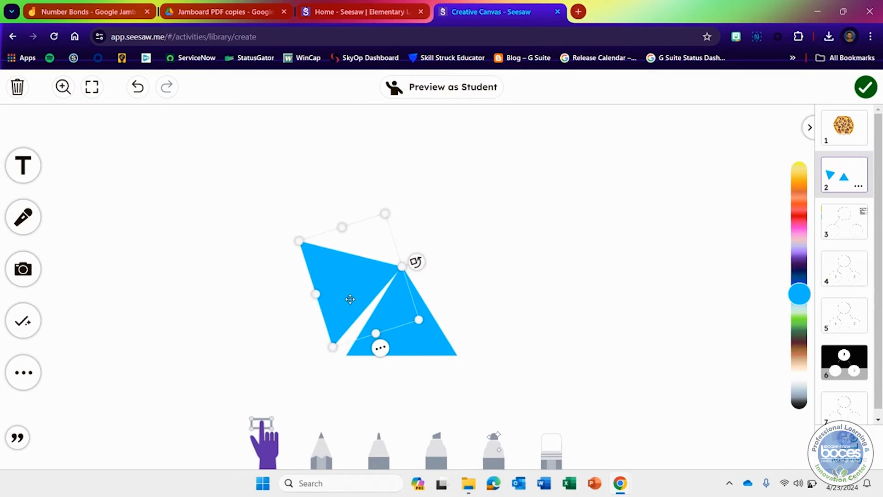
drag(415, 271, 380, 284)
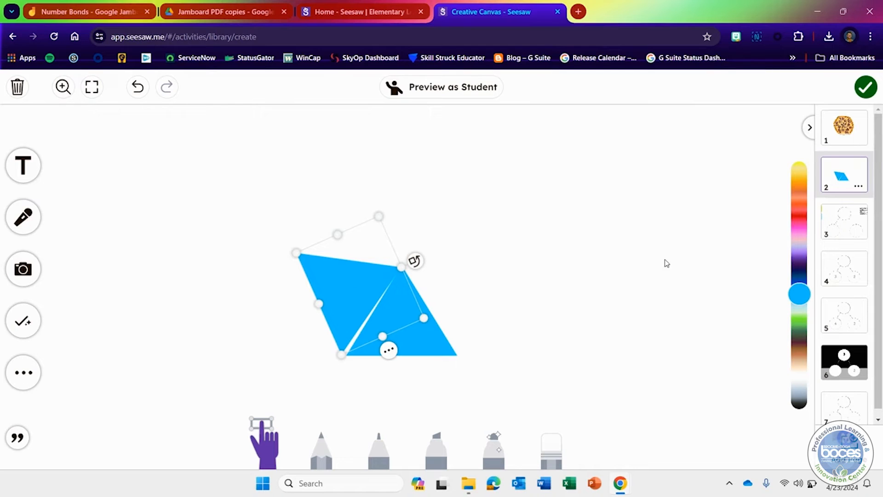
drag(799, 293, 808, 221)
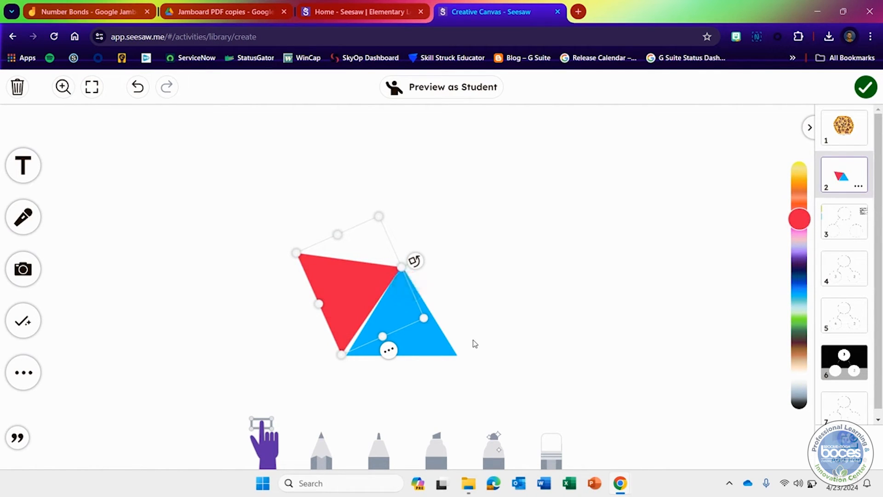
- Duplicate the red triangle, rotate the copy into place above it as the third slice, and colour it green
click(388, 350)
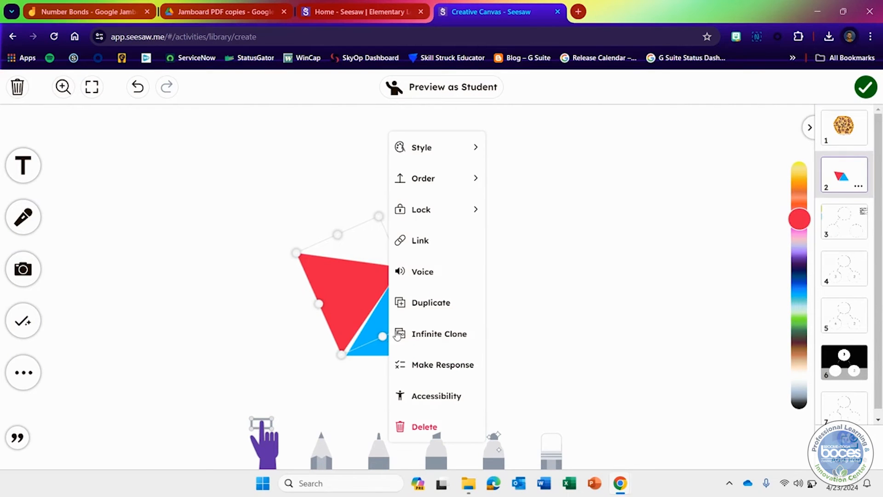
click(416, 302)
drag(367, 293, 310, 184)
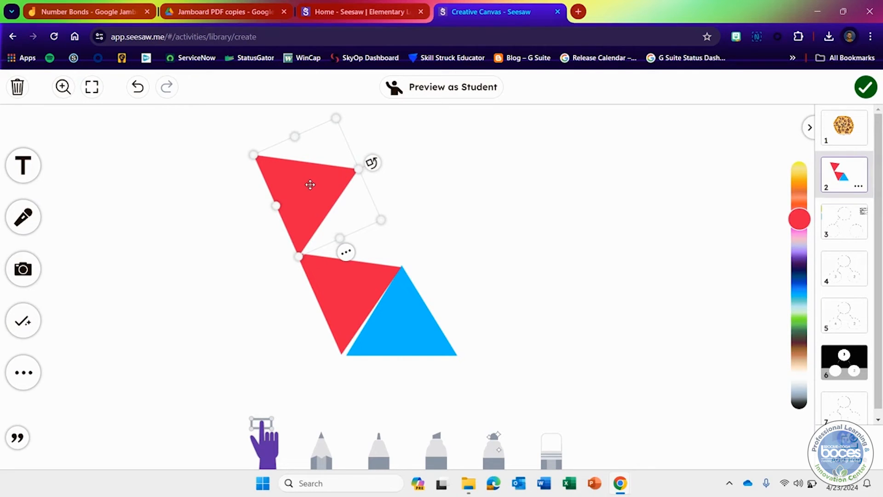
drag(376, 166, 404, 270)
- Duplicate the green triangle, rotate the copy into the fourth slice position beside it, and colour it dark maroon
click(318, 288)
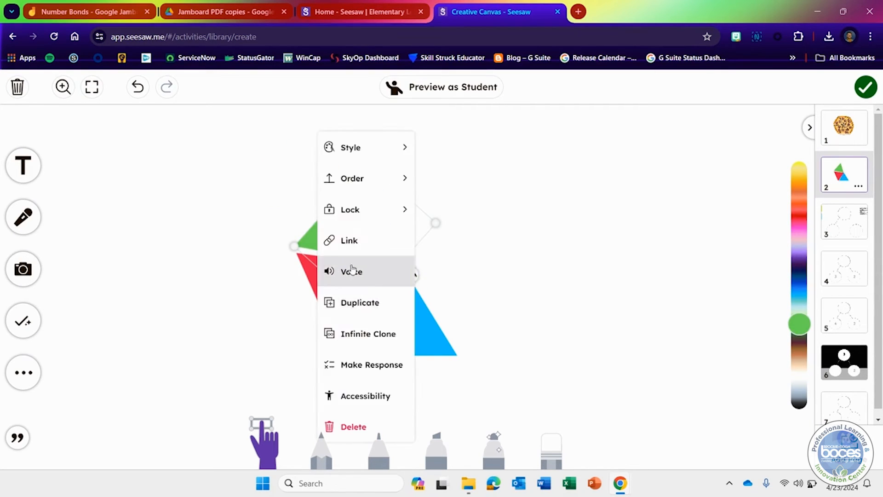
click(359, 303)
drag(511, 201, 420, 270)
drag(473, 170, 496, 267)
click(799, 342)
- Duplicate the maroon triangle, rotate the copy into the fifth slice position beside it, and colour it light purple
click(354, 199)
click(430, 303)
drag(466, 342, 383, 287)
drag(482, 273, 472, 328)
click(798, 252)
- Duplicate the purple triangle as a black sixth slice closing the circle, and shift the red slice slightly outward
click(451, 329)
drag(399, 328, 417, 277)
drag(457, 317, 431, 292)
click(799, 403)
click(704, 367)
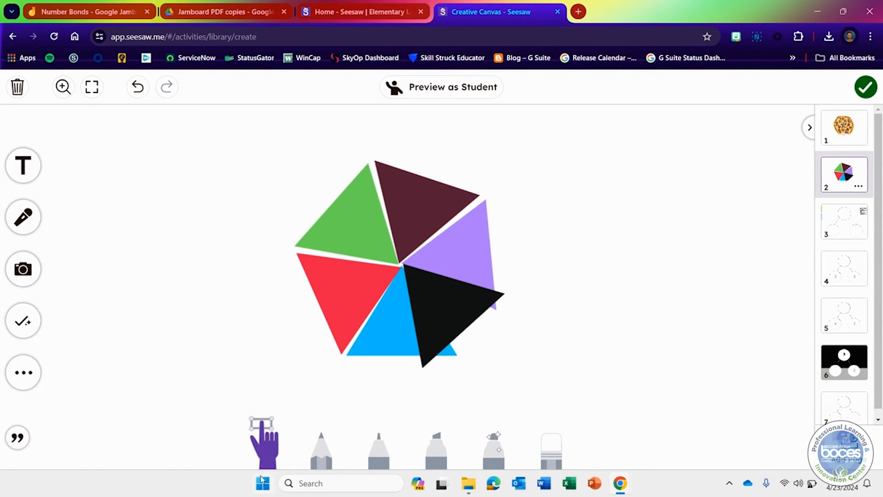
mouse_move(331, 301)
mouse_down()
mouse_move(292, 311)
mouse_move(325, 302)
mouse_up()
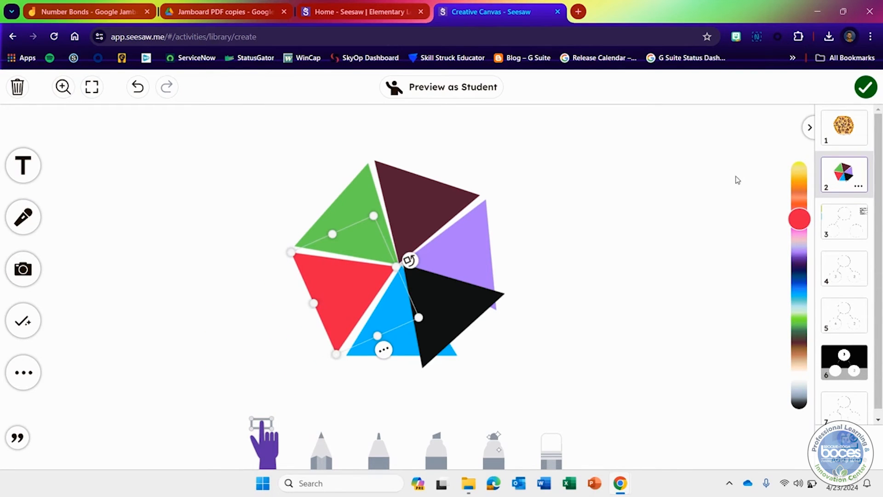
- Delete the first page, which holds the original pizza image
click(842, 129)
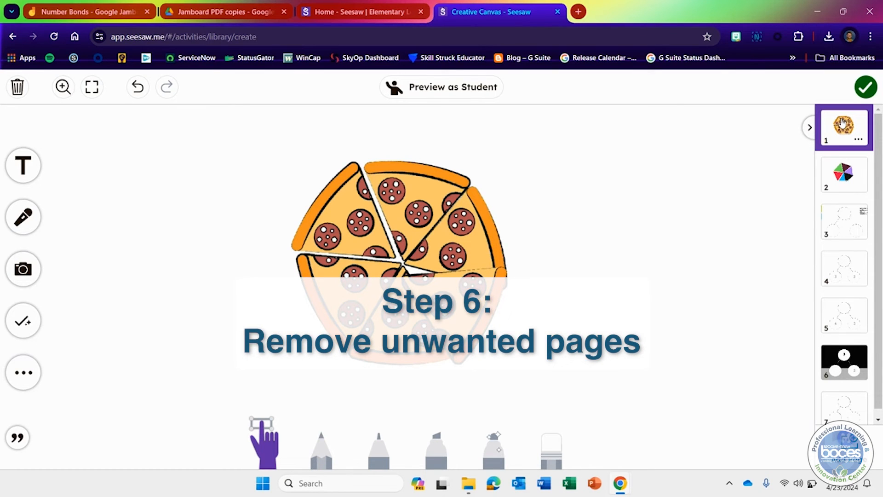
click(858, 139)
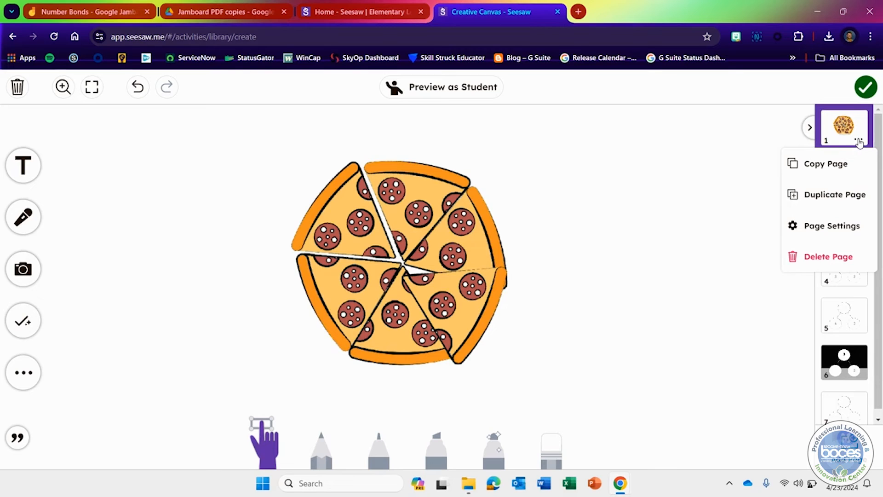
click(834, 254)
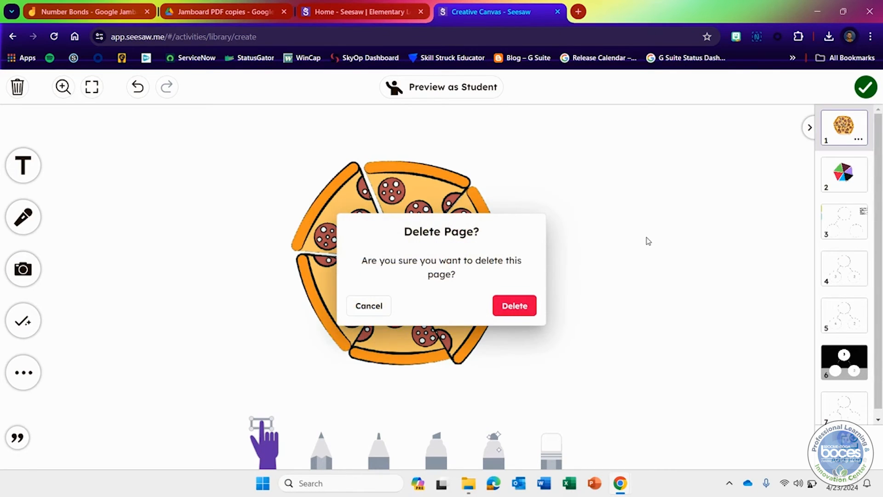
click(516, 307)
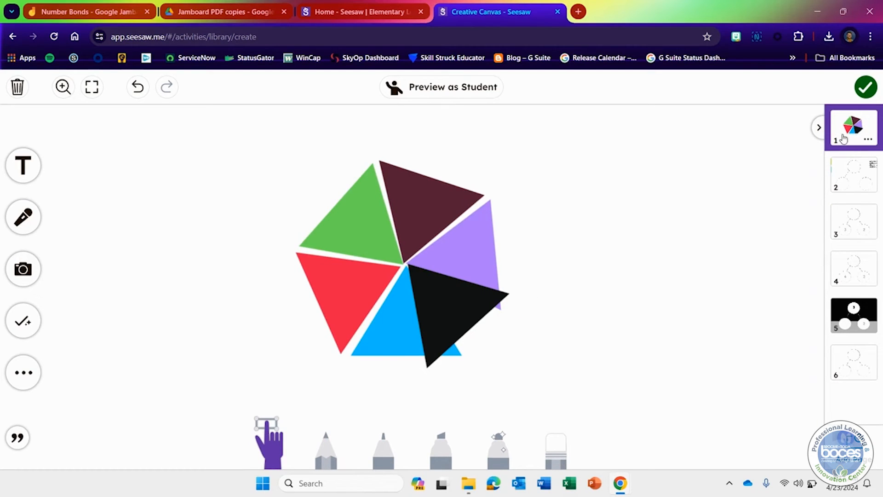
- On the page with the PART and WHOLE notes, add a text label reading "PART", shrink it and place it beside the green note
click(855, 171)
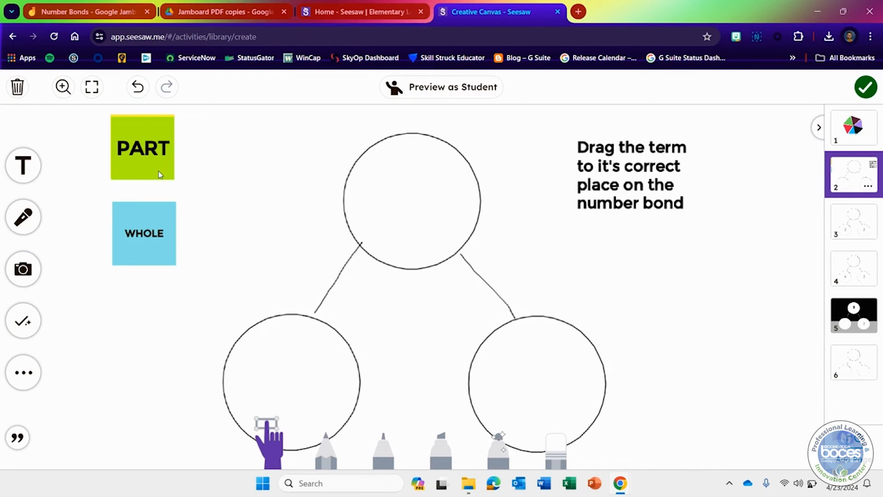
click(28, 174)
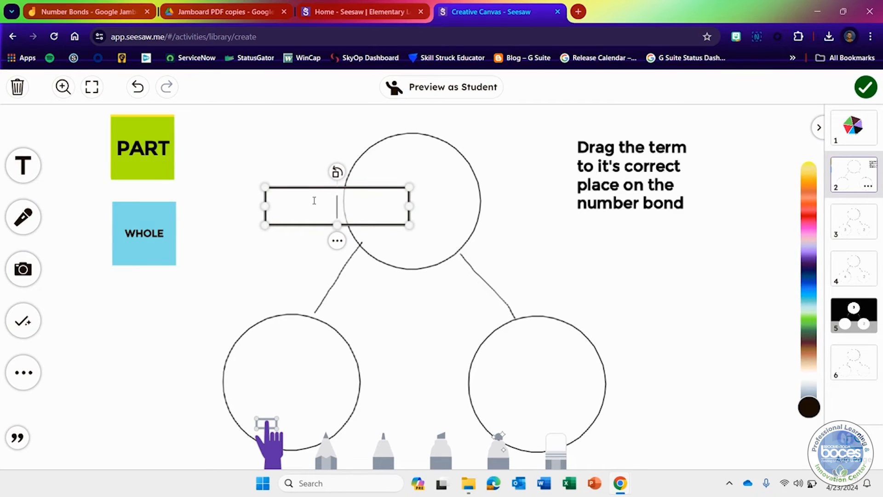
text(PA)
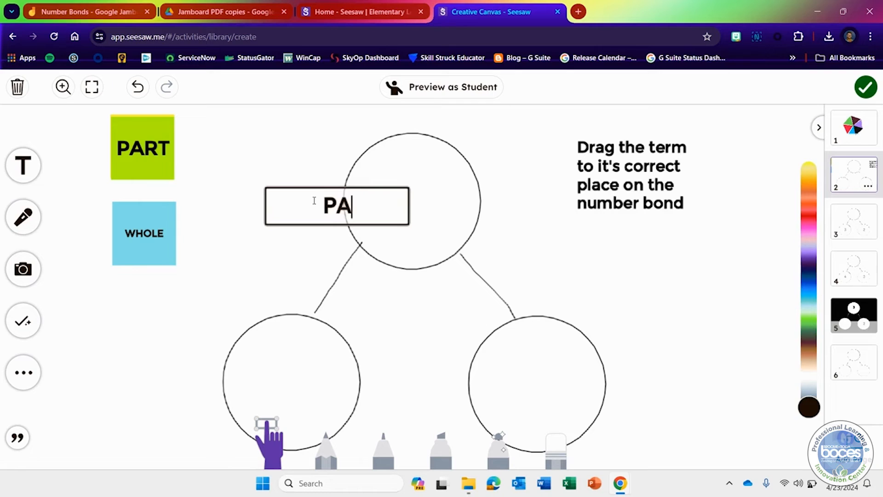
text(RT)
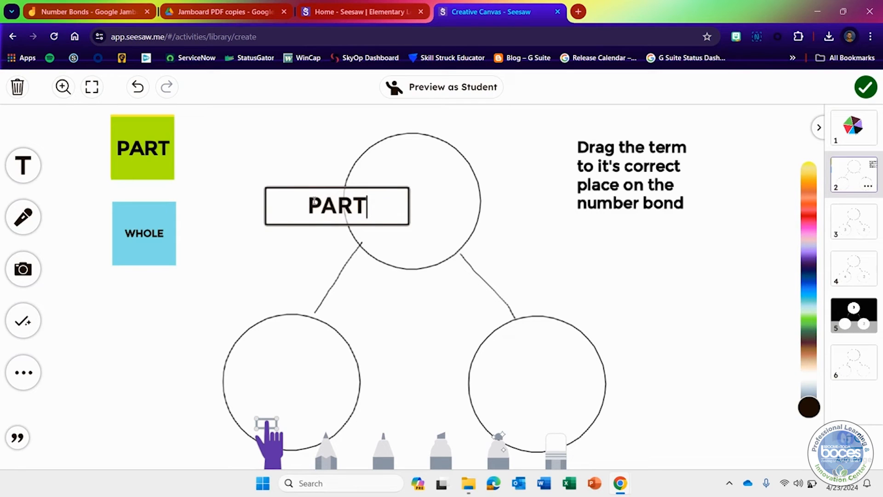
click(284, 188)
click(281, 187)
drag(286, 188, 128, 116)
mouse_move(251, 153)
mouse_down()
mouse_move(196, 138)
mouse_move(280, 161)
mouse_move(138, 148)
mouse_move(263, 153)
mouse_up()
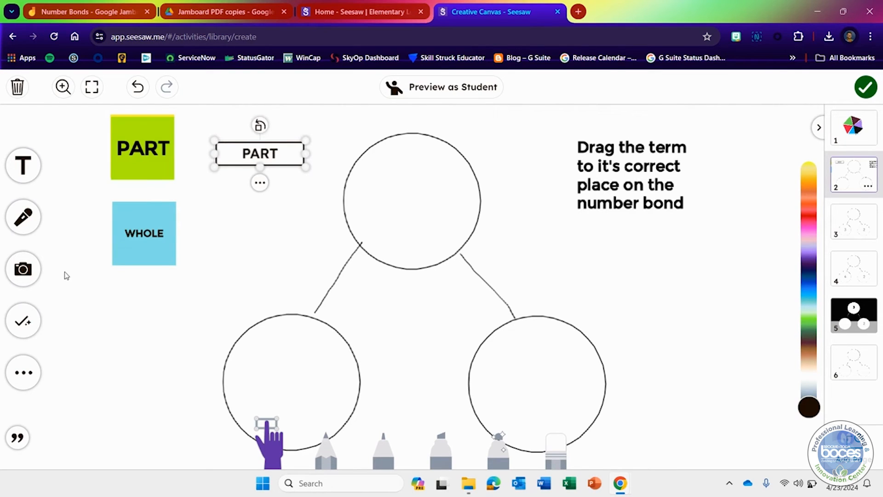
- Insert a rectangle, stretch it over the original PART and WHOLE sticky notes, and colour it white to hide them
click(24, 373)
click(32, 369)
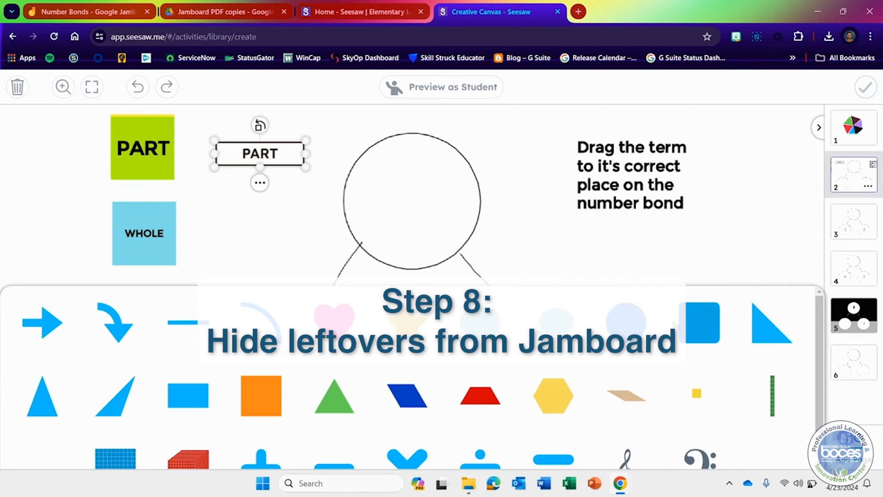
click(187, 405)
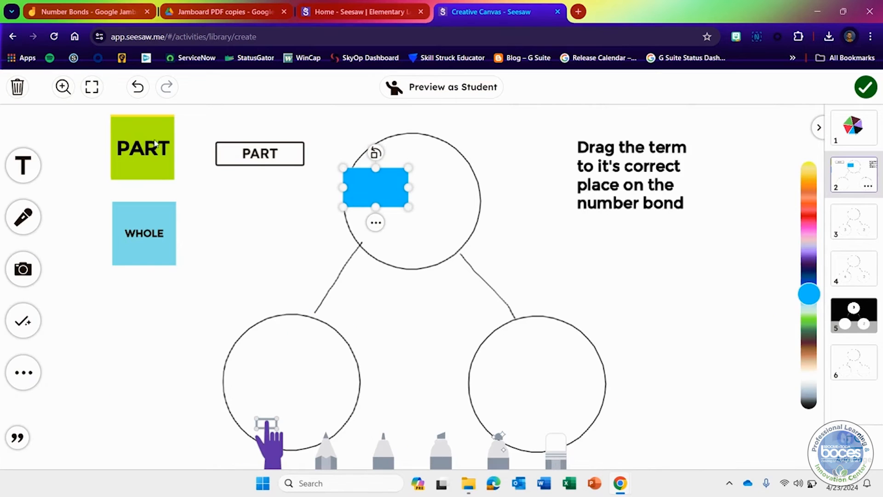
drag(368, 198, 126, 135)
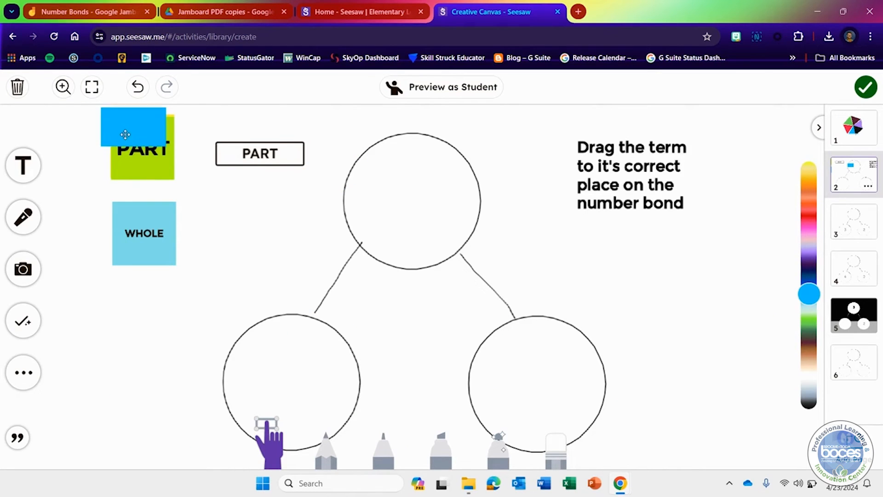
drag(170, 159, 142, 203)
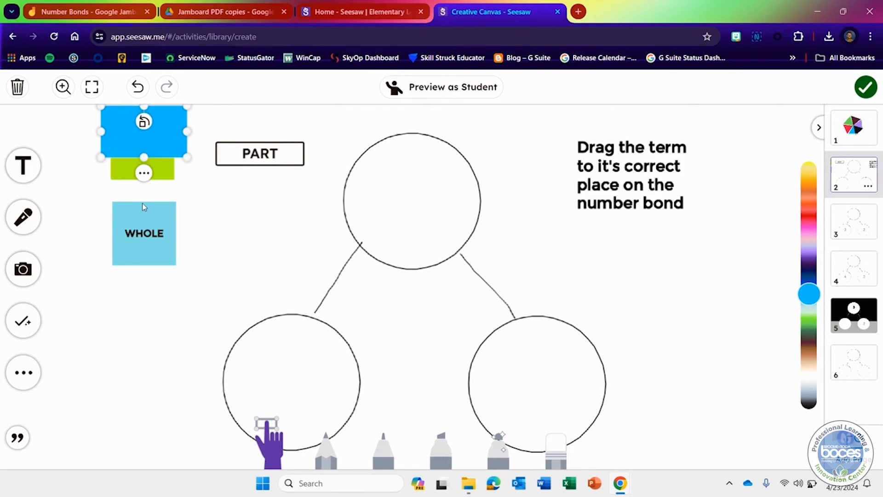
drag(144, 157, 144, 287)
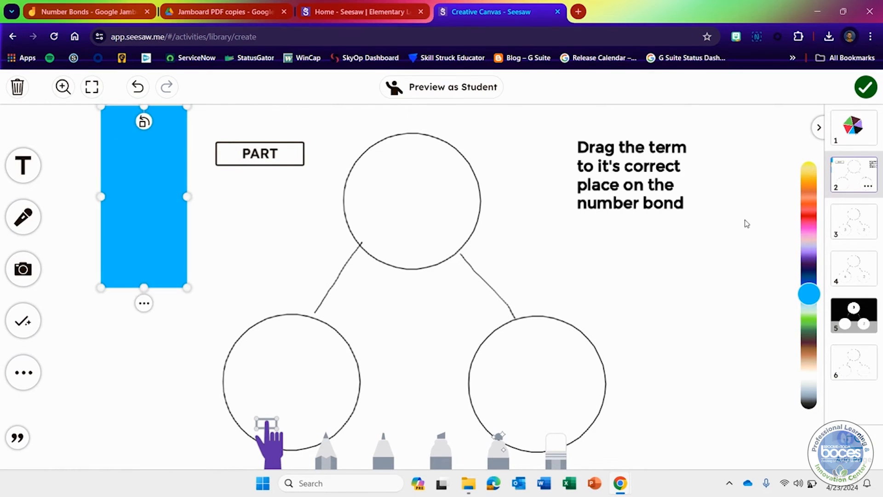
drag(808, 293, 804, 383)
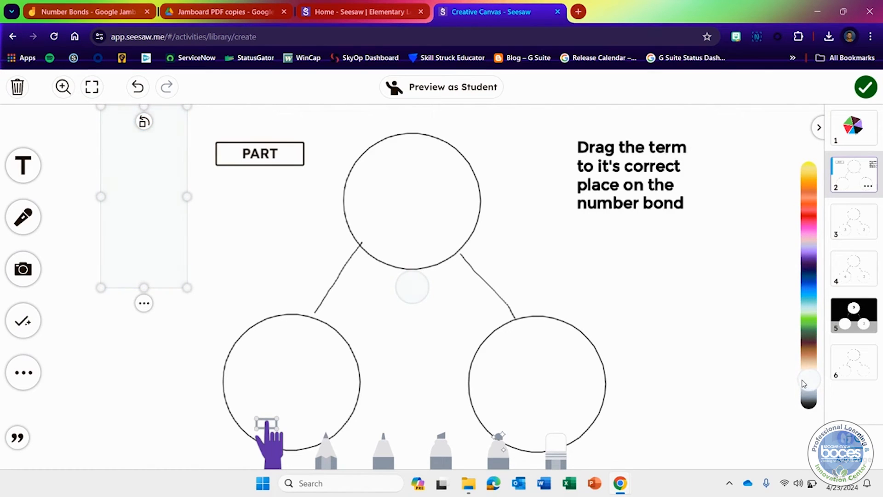
click(712, 353)
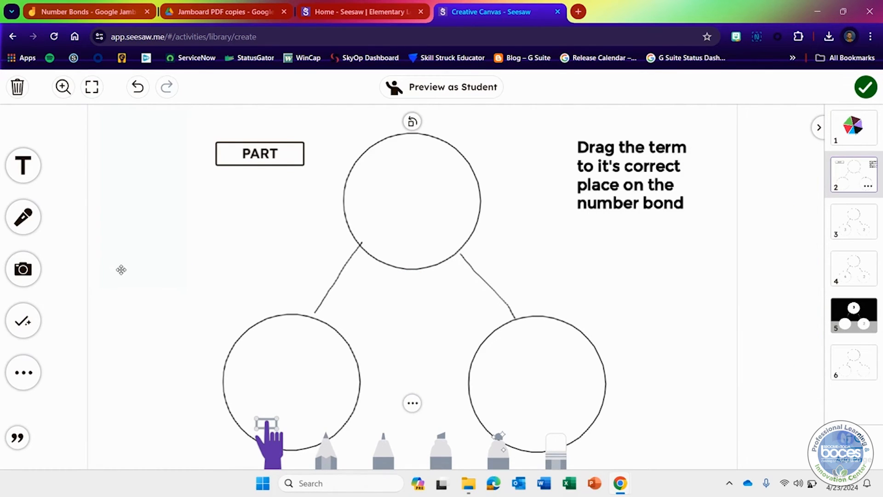
- Style the PART label's text as bold in the Newspaper font
click(247, 157)
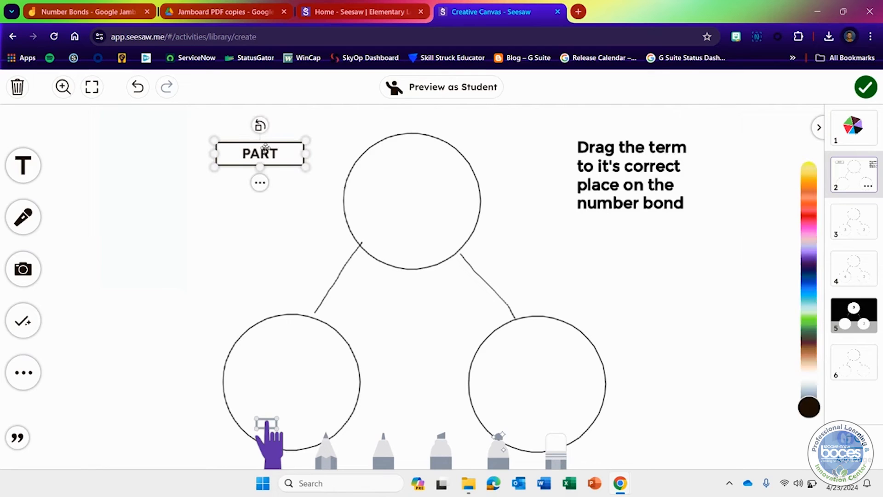
click(258, 186)
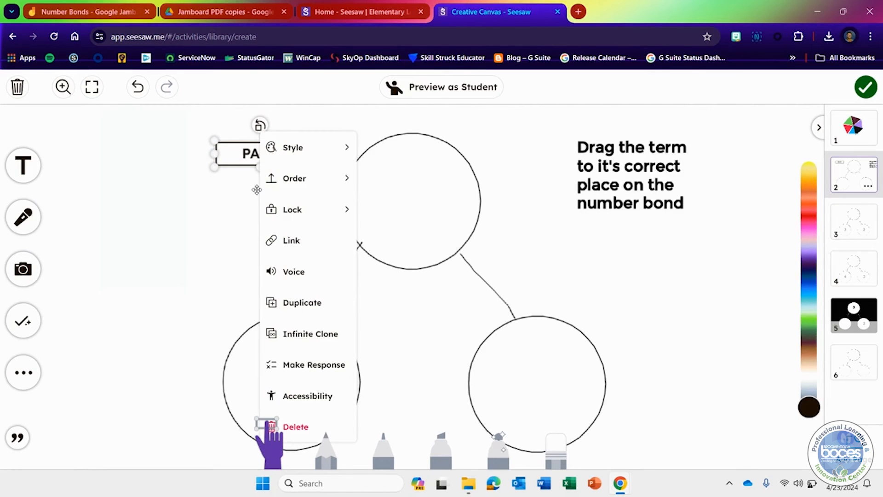
mouse_move(299, 162)
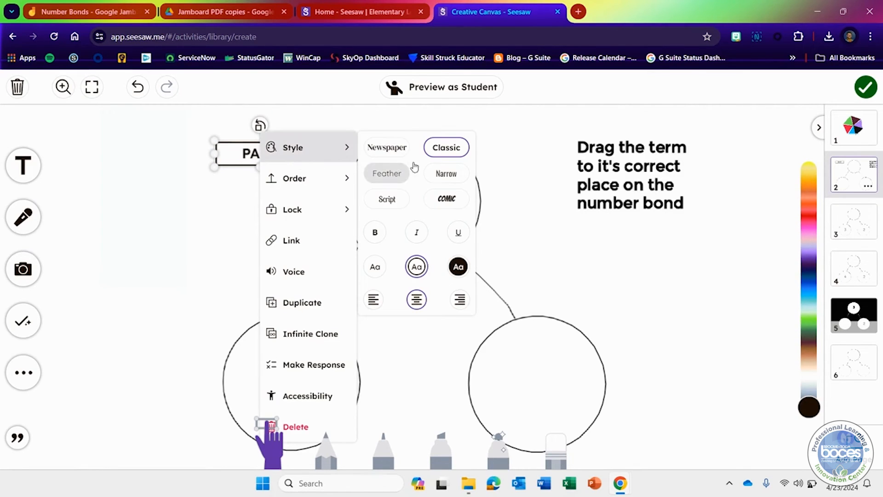
click(375, 234)
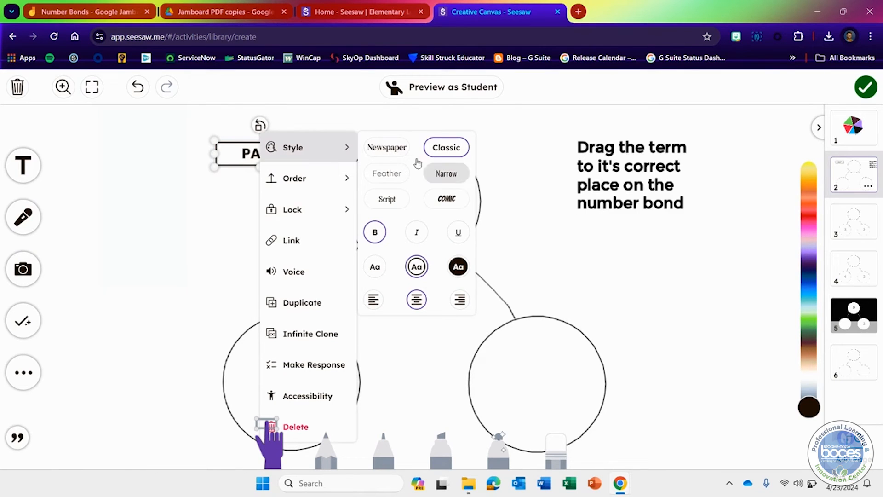
click(395, 152)
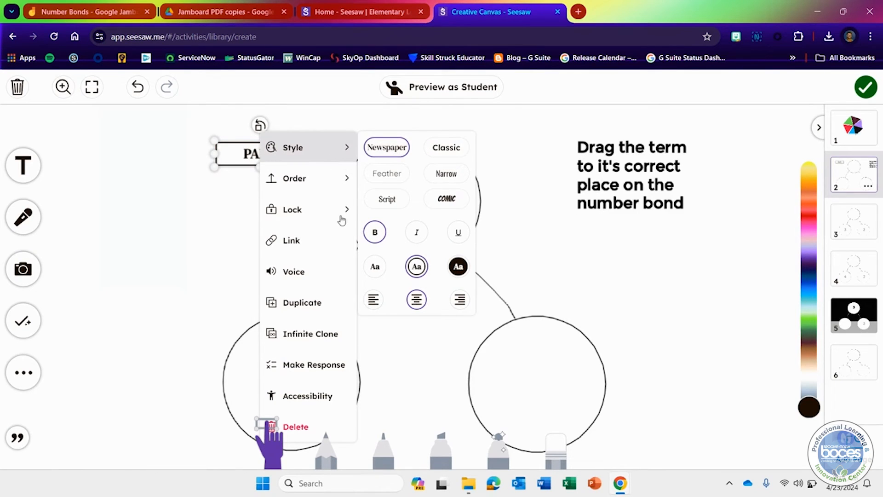
click(442, 230)
click(269, 151)
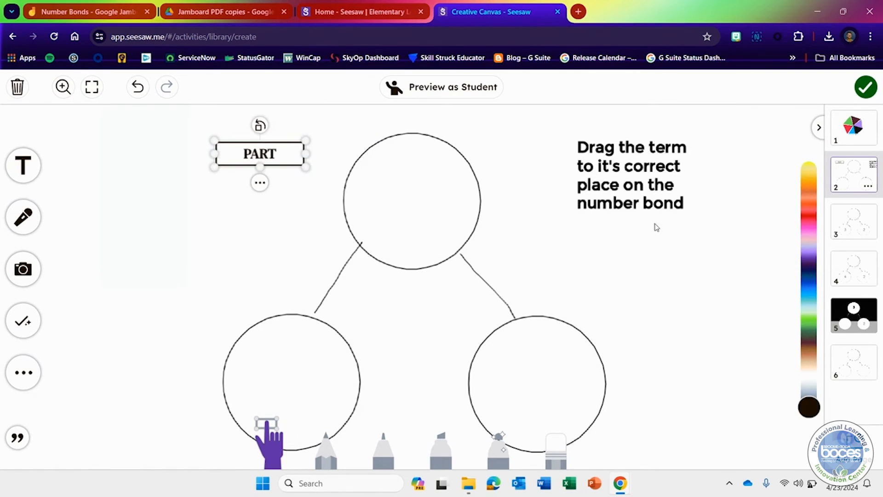
- Colour the PART label dark green after trying blue and bright green
click(809, 293)
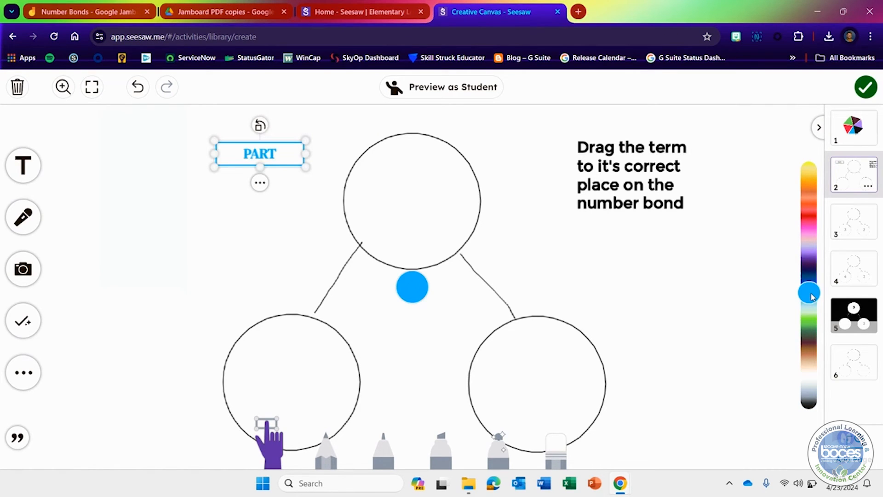
click(809, 322)
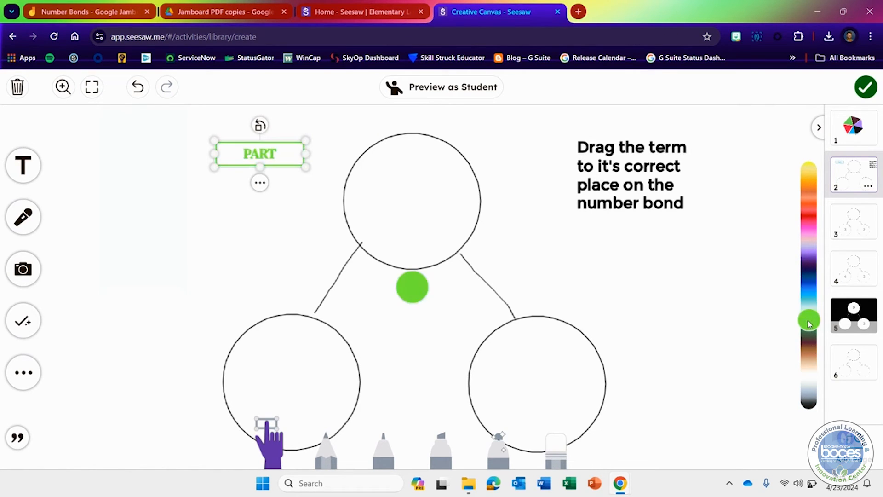
click(810, 335)
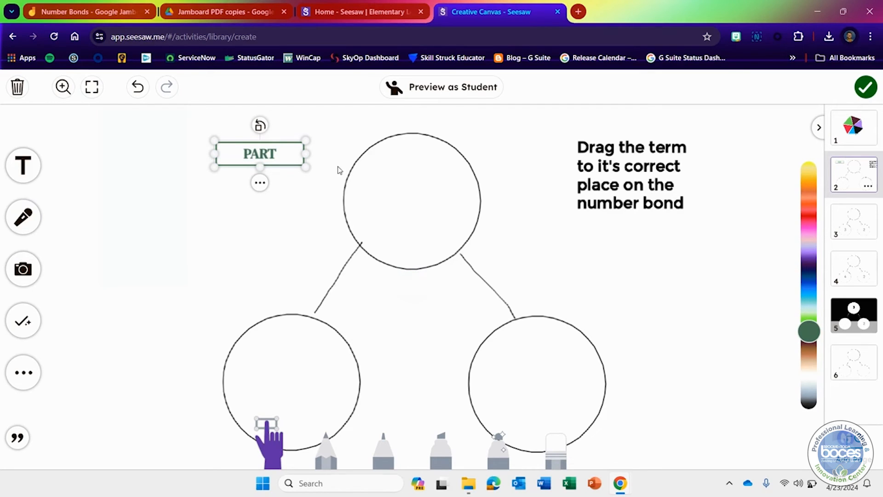
- Move the PART label onto the white cover rectangle and bring it to the front
drag(278, 152, 191, 147)
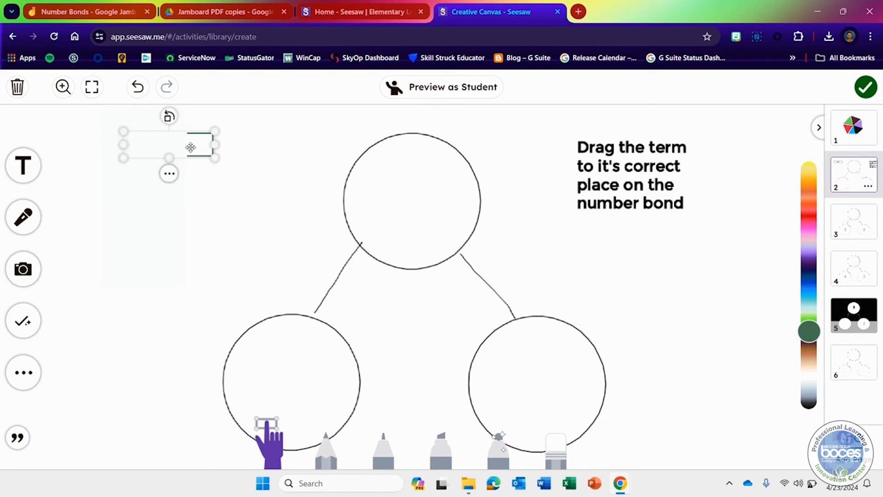
click(169, 175)
mouse_move(191, 178)
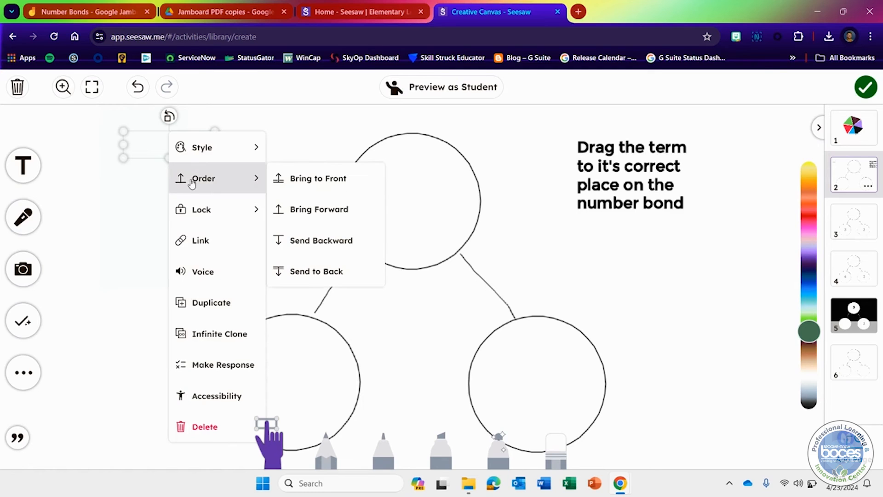
click(255, 111)
drag(175, 137, 154, 138)
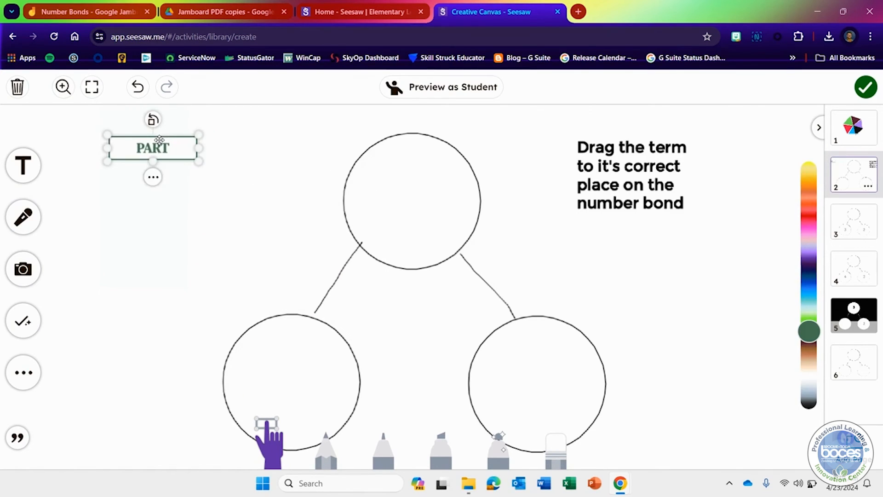
- Duplicate the PART label and place the copy directly below the original on the white cover
click(153, 177)
mouse_move(155, 178)
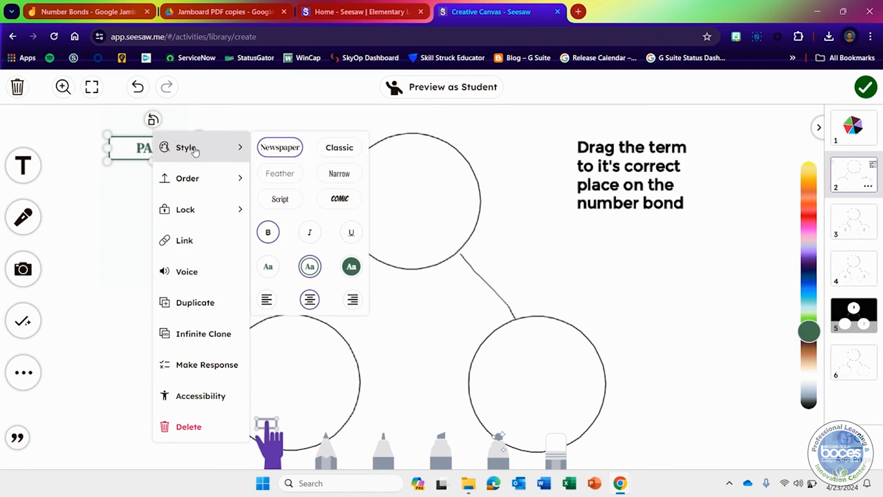
mouse_move(199, 215)
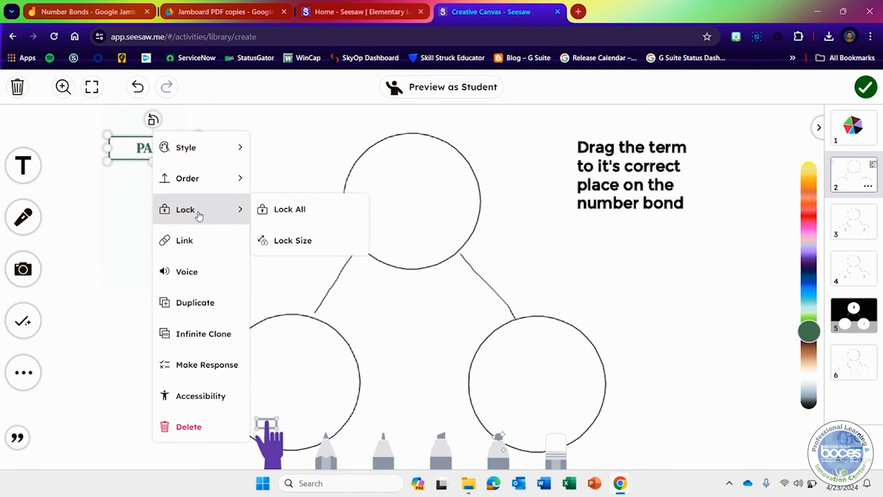
click(198, 300)
drag(169, 152, 156, 214)
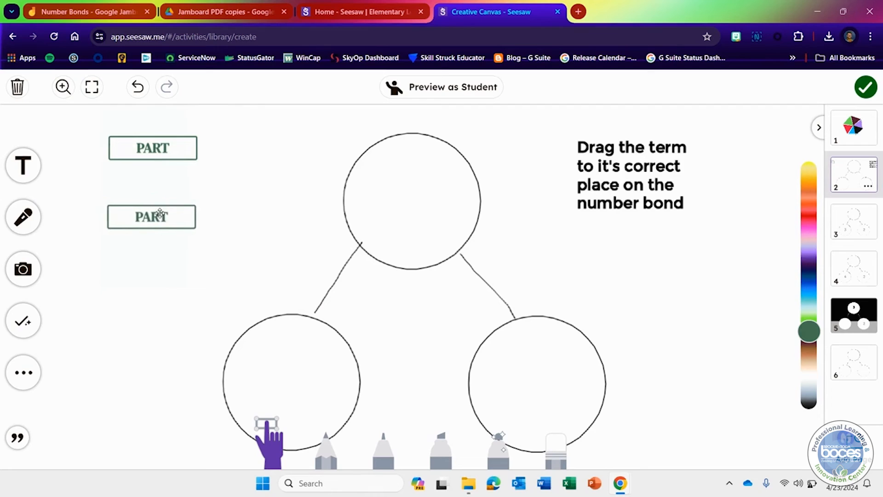
- Change the lower label's text to "WHOLE" and colour it red
double_click(156, 217)
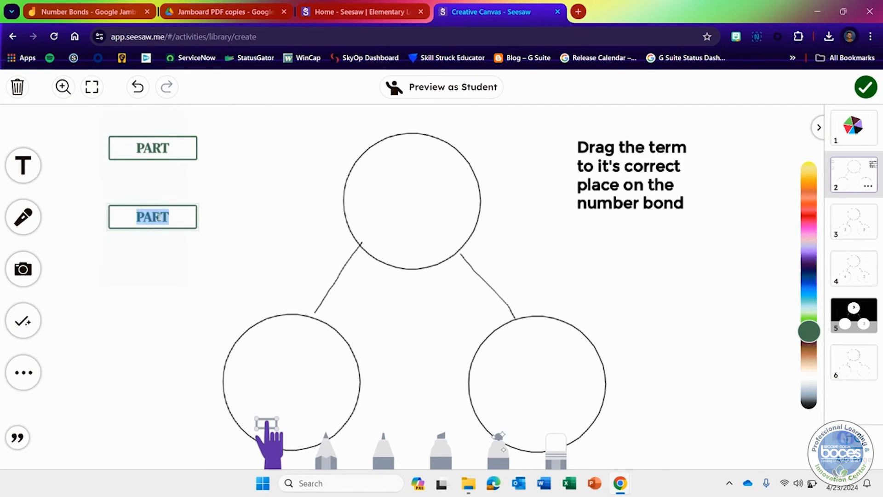
text(WHOLE)
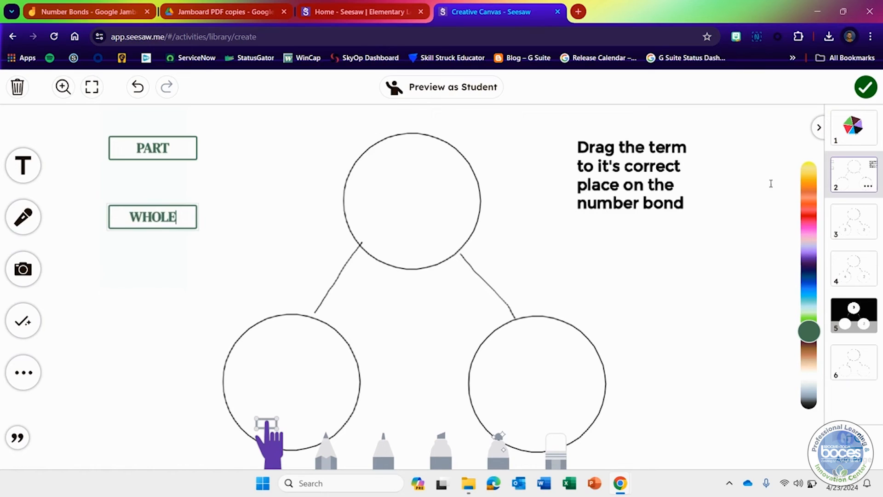
click(810, 219)
click(290, 230)
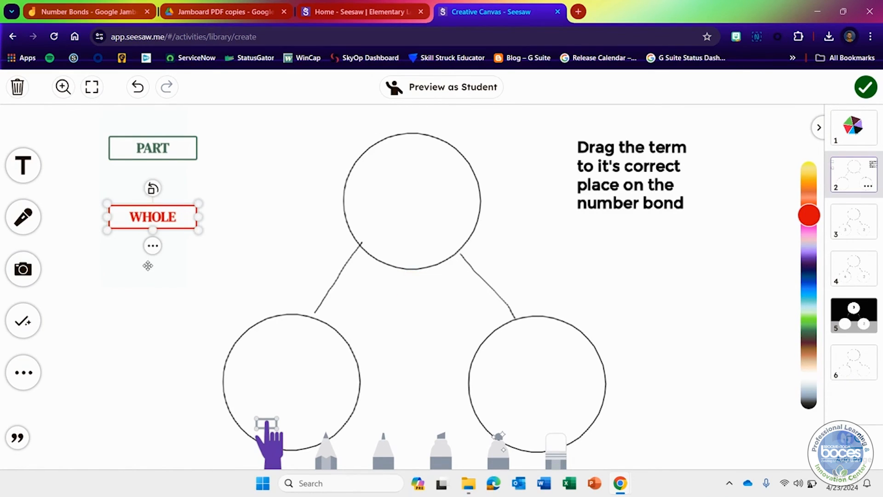
- Turn the WHOLE label and the PART label into infinite clones
click(153, 246)
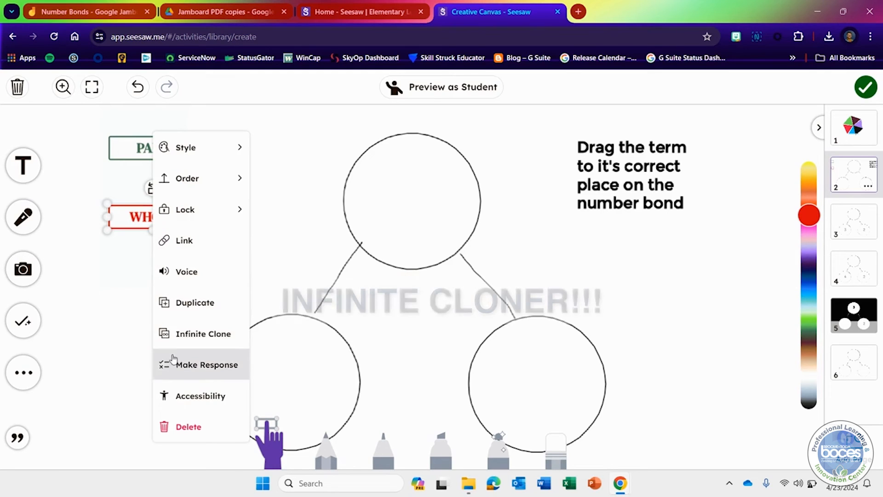
click(179, 337)
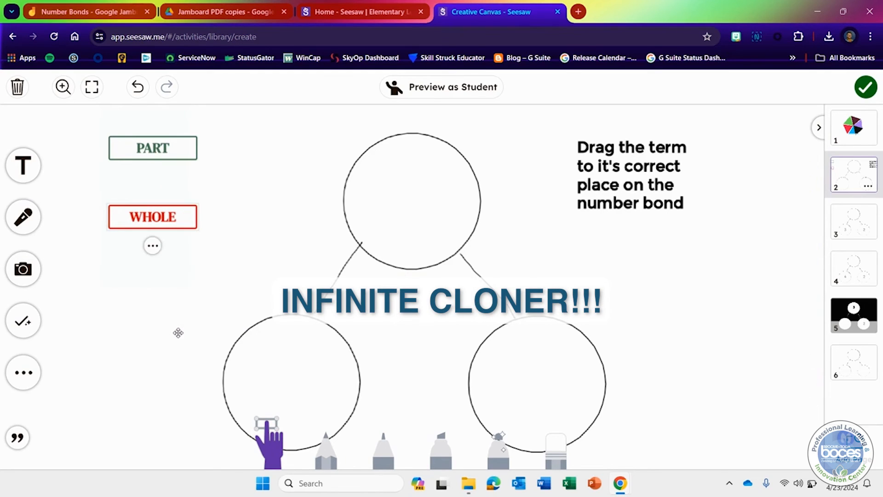
click(145, 157)
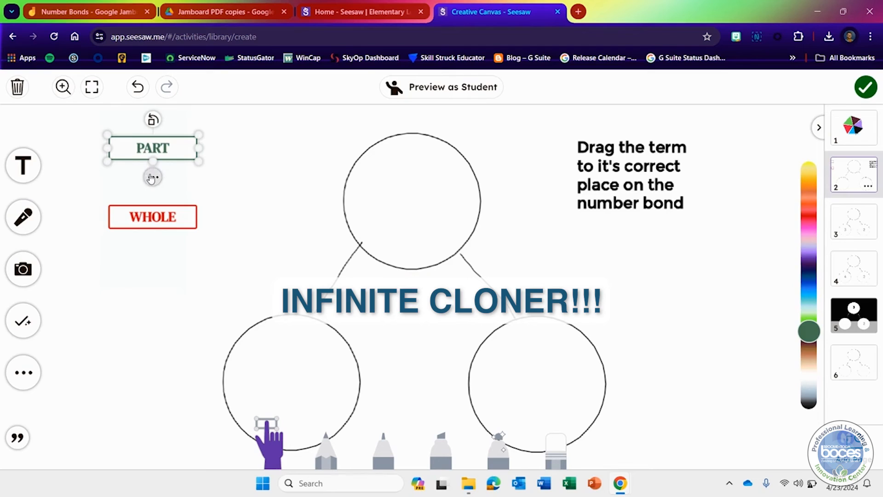
click(153, 177)
click(184, 338)
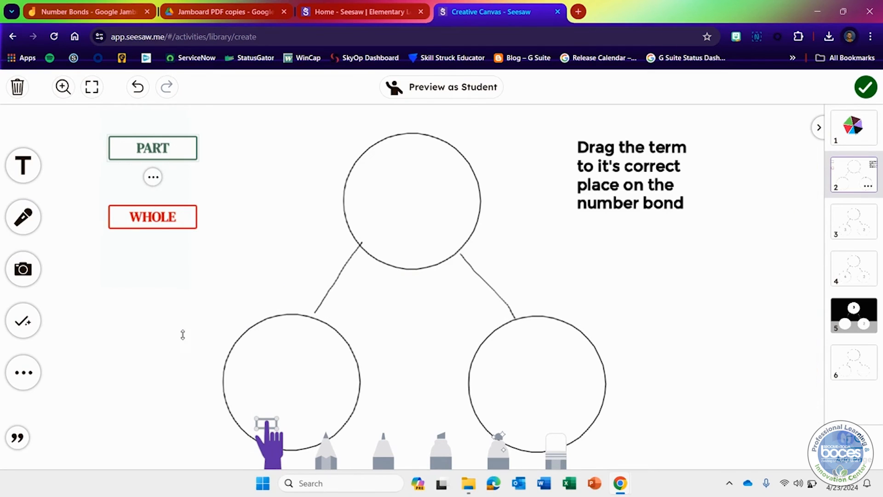
- Pull two clones off the PART label and place them between it and the top circle
drag(147, 147, 292, 133)
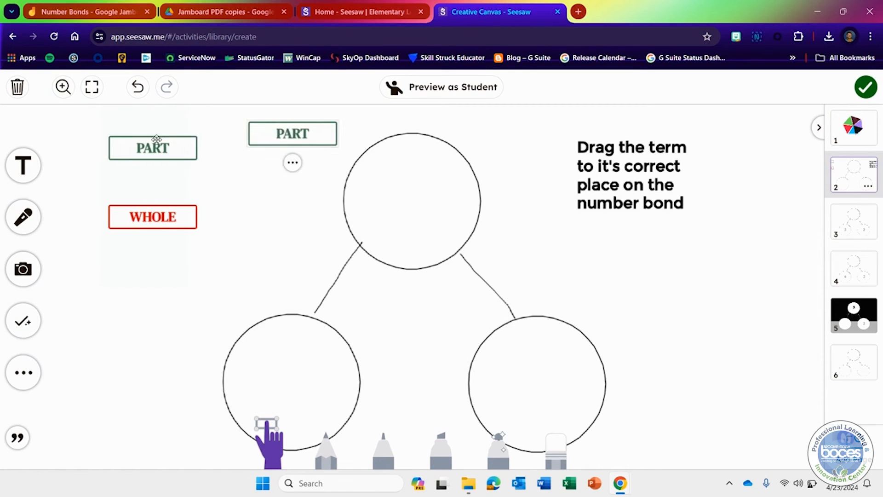
drag(153, 148, 251, 164)
drag(165, 162, 325, 143)
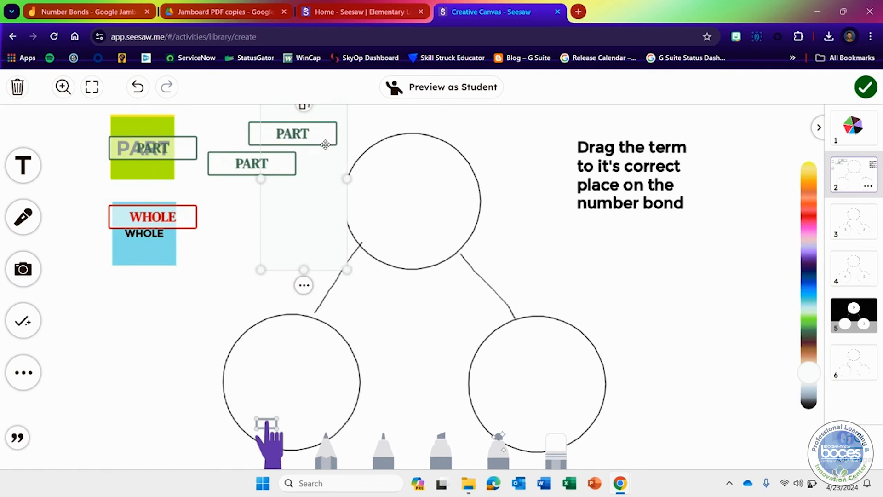
- Move the white cover rectangle back over the old PART and WHOLE notes and apply Lock All to it
drag(296, 216, 130, 241)
click(135, 311)
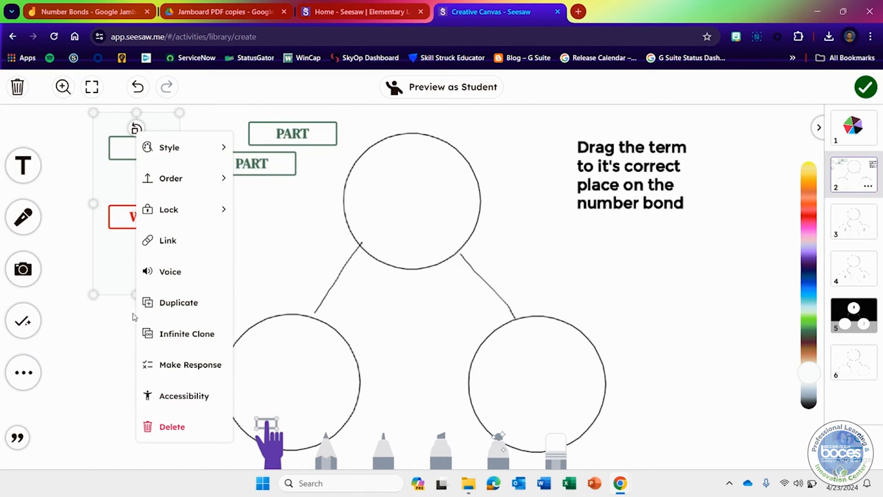
mouse_move(199, 219)
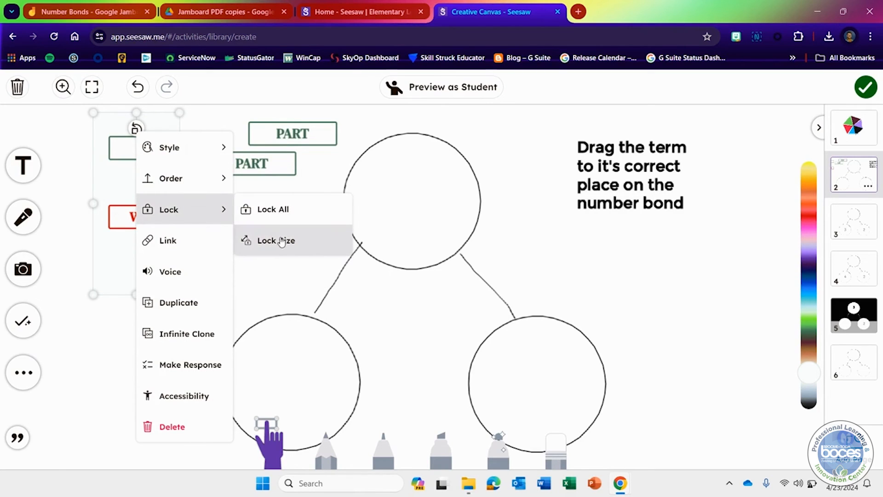
click(286, 205)
click(268, 233)
- Pull two clones off the WHOLE label, one near the lower-left circle and one beside the top circle
click(156, 216)
drag(156, 215, 230, 320)
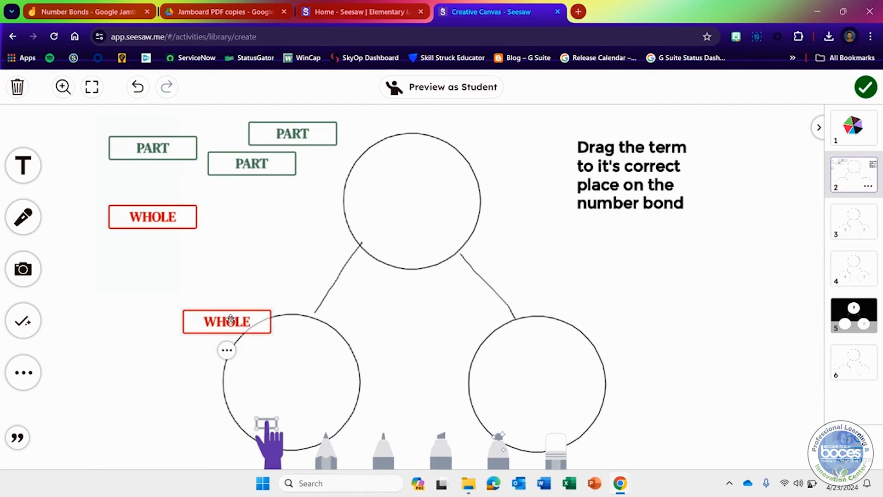
click(156, 205)
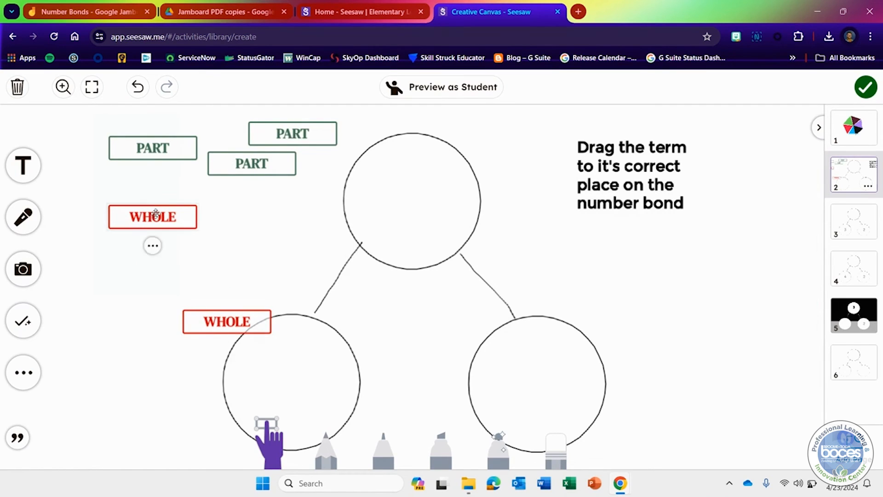
drag(155, 205, 293, 208)
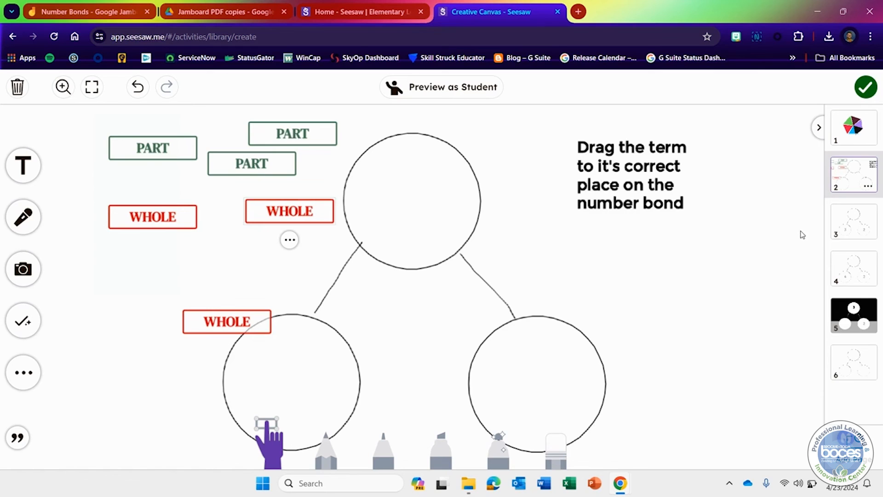
- On page 6, add a rectangle shape and stretch it into a tall column covering the numbers 1 to 5
click(860, 225)
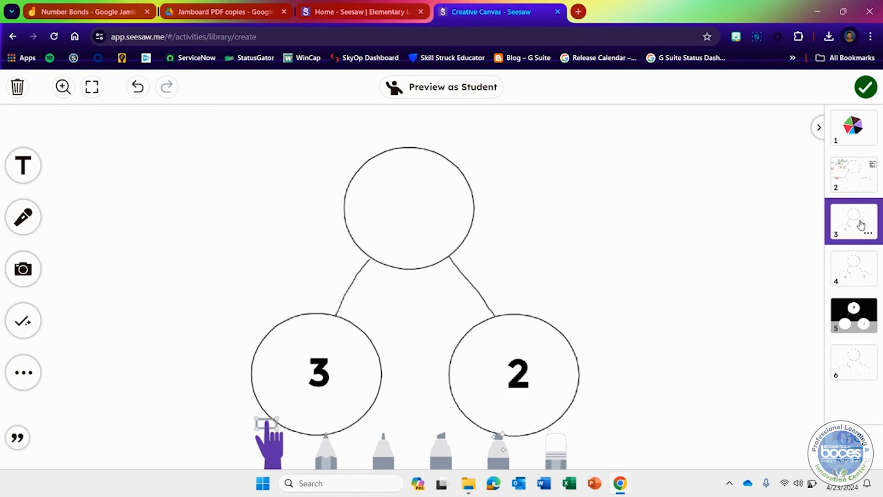
click(858, 271)
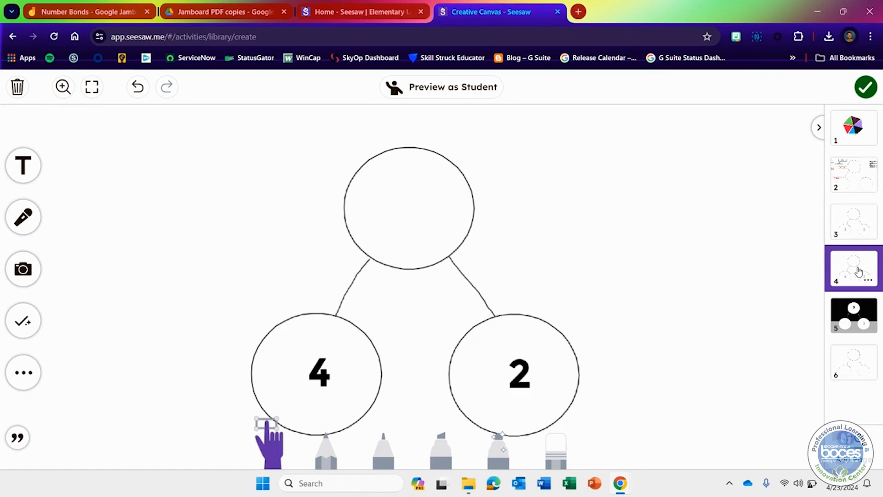
click(851, 317)
click(851, 364)
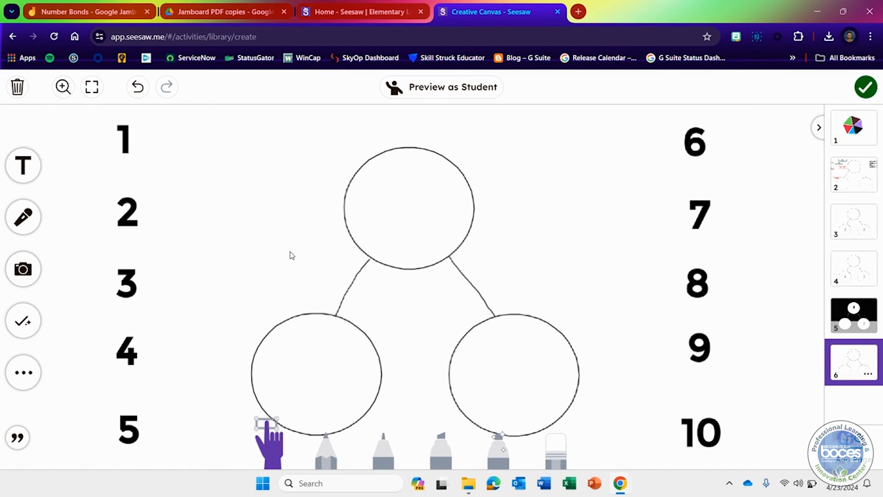
click(29, 376)
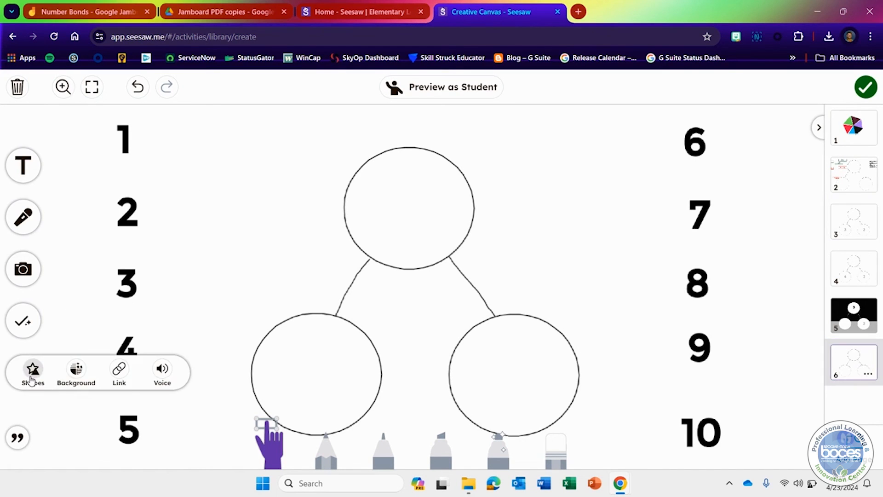
click(40, 377)
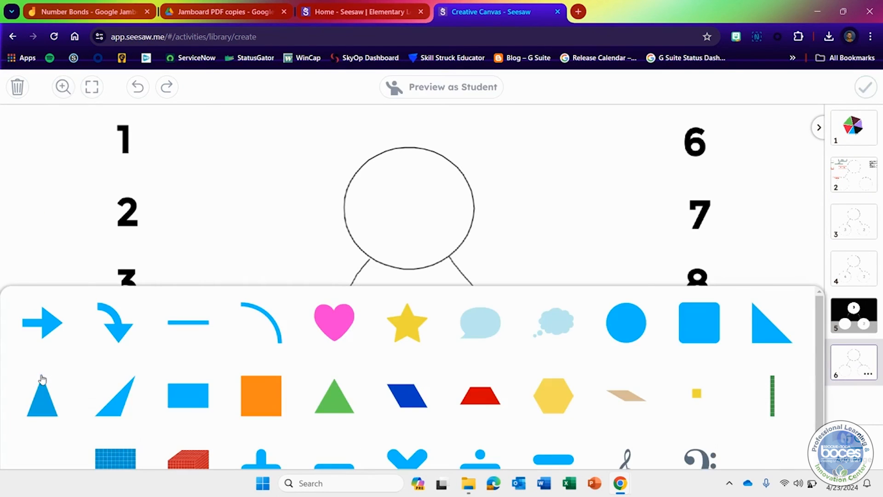
click(188, 394)
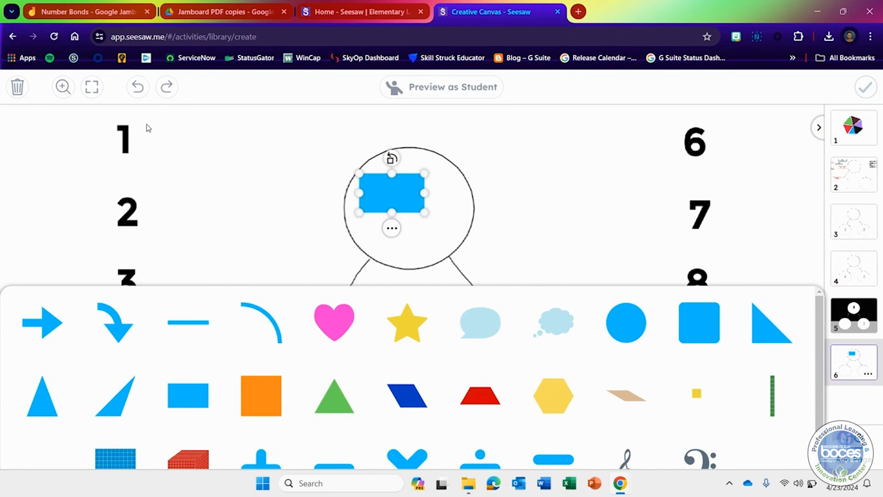
drag(375, 194, 127, 447)
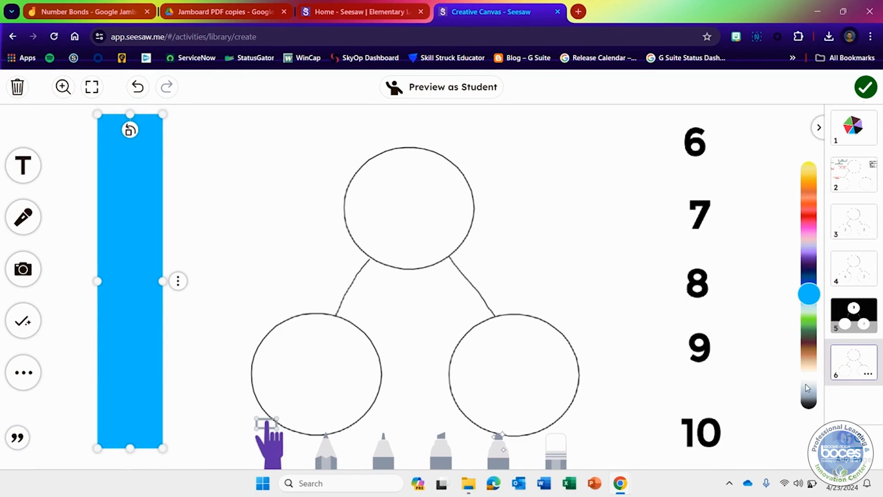
- Colour the tall rectangle on page 6 white and apply Lock All to it
click(810, 377)
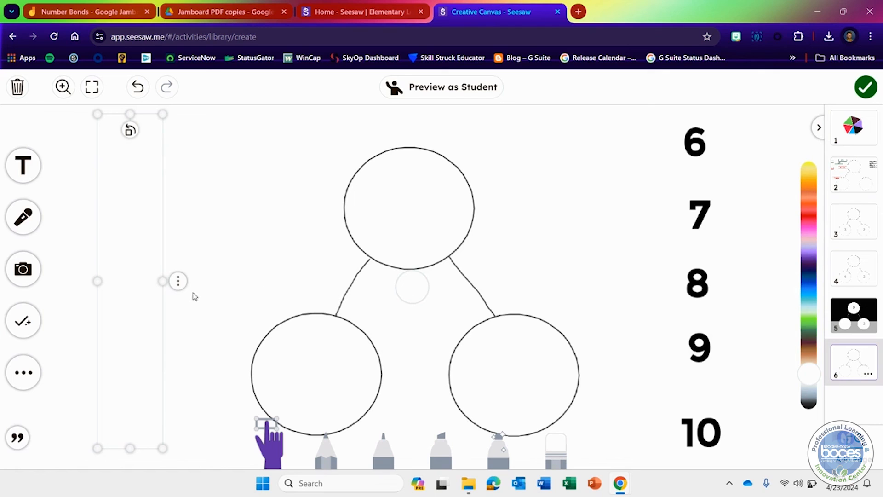
click(178, 280)
mouse_move(256, 211)
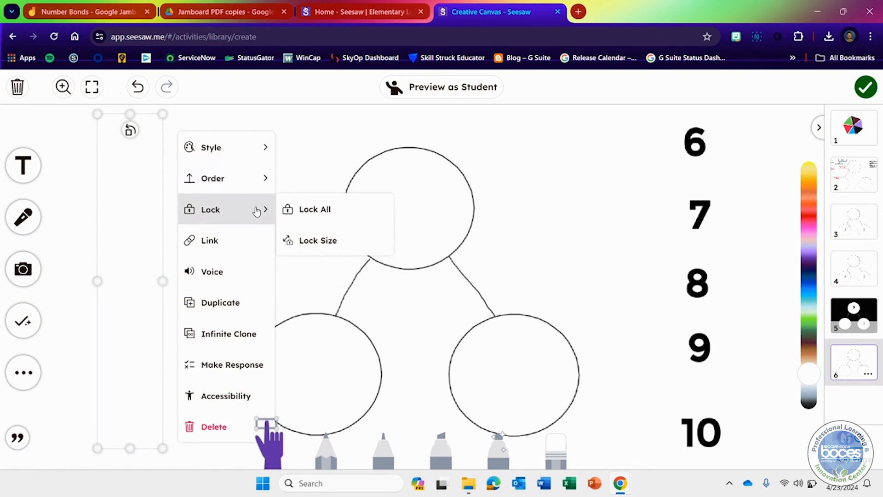
click(309, 214)
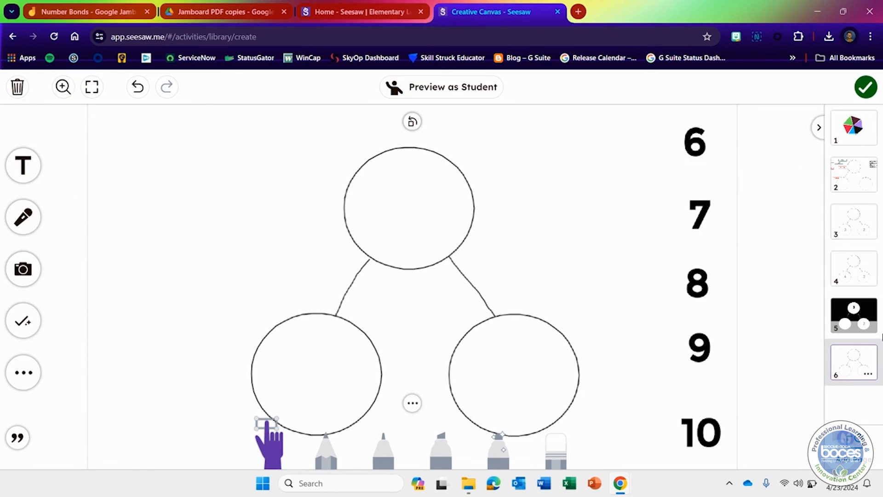
- Return to page 2 and save the finished canvas to the activity
click(858, 180)
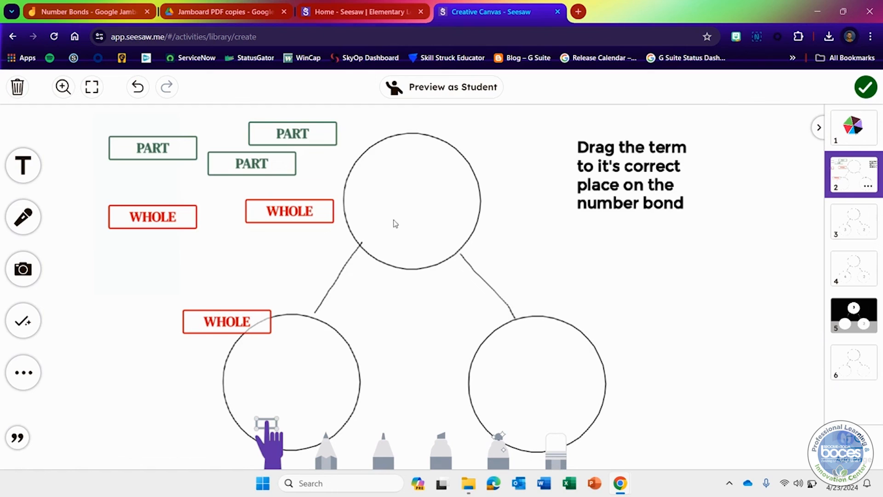
click(866, 92)
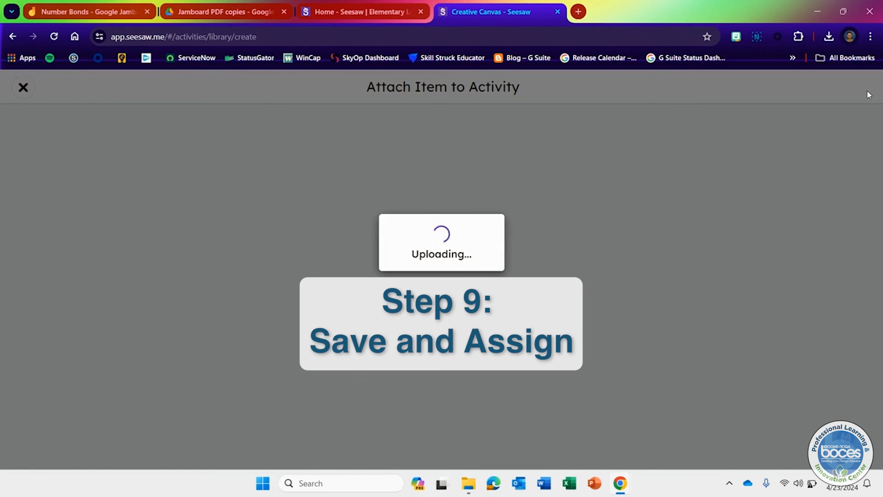